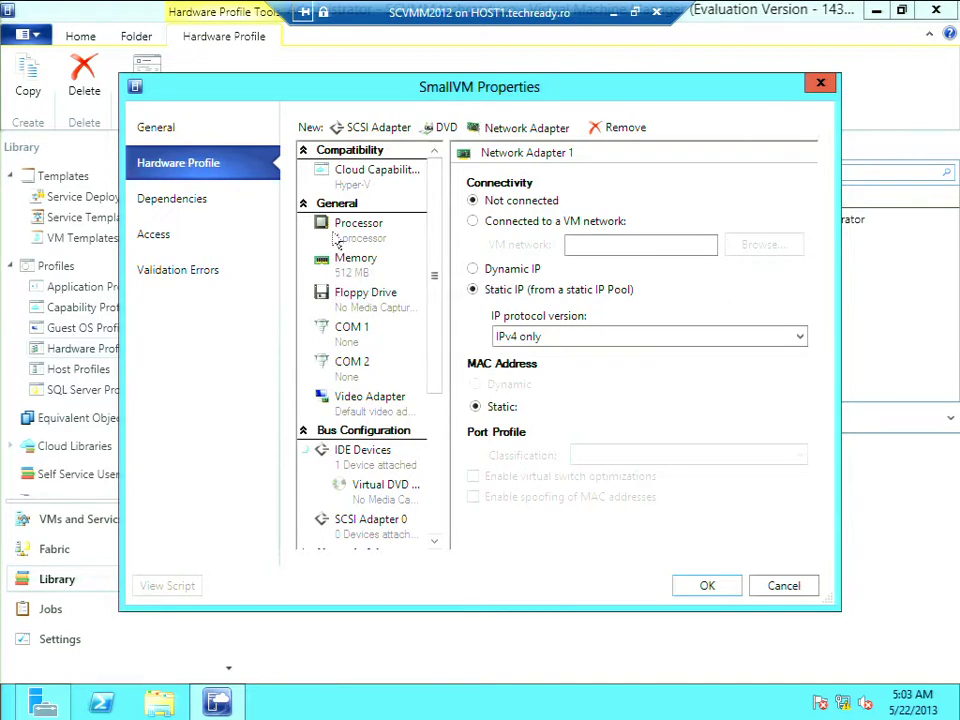
# Review the SmallVM hardware profile's cloud compatibility, processor and memory settings, switching memory to Dynamic and back to Static.
pyautogui.click(358, 188)
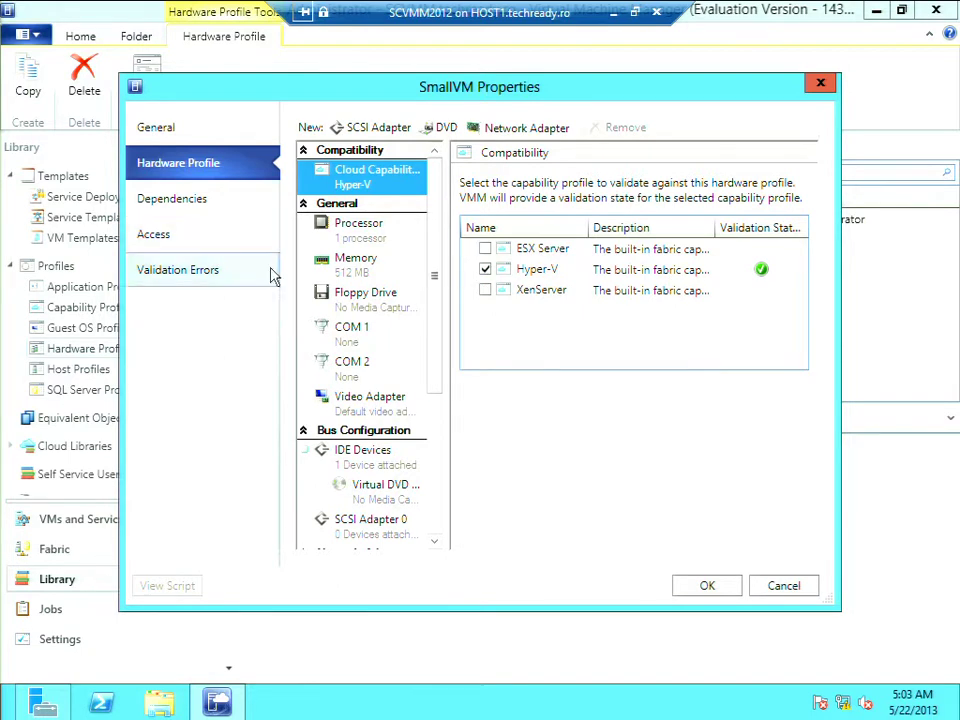
pyautogui.click(341, 234)
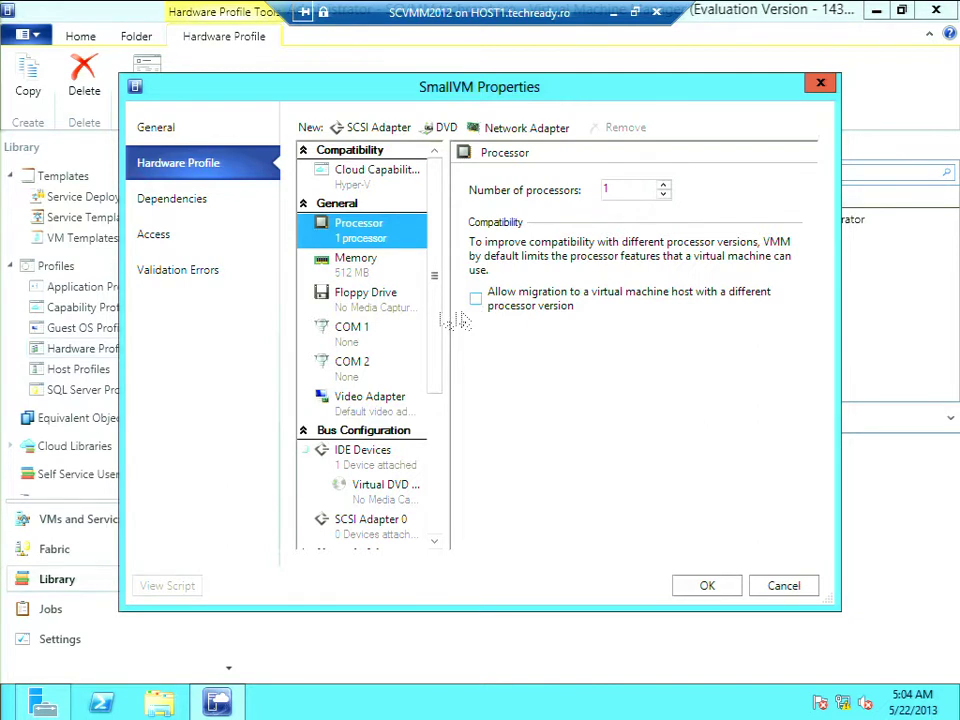
pyautogui.press('Down')
pyautogui.click(471, 302)
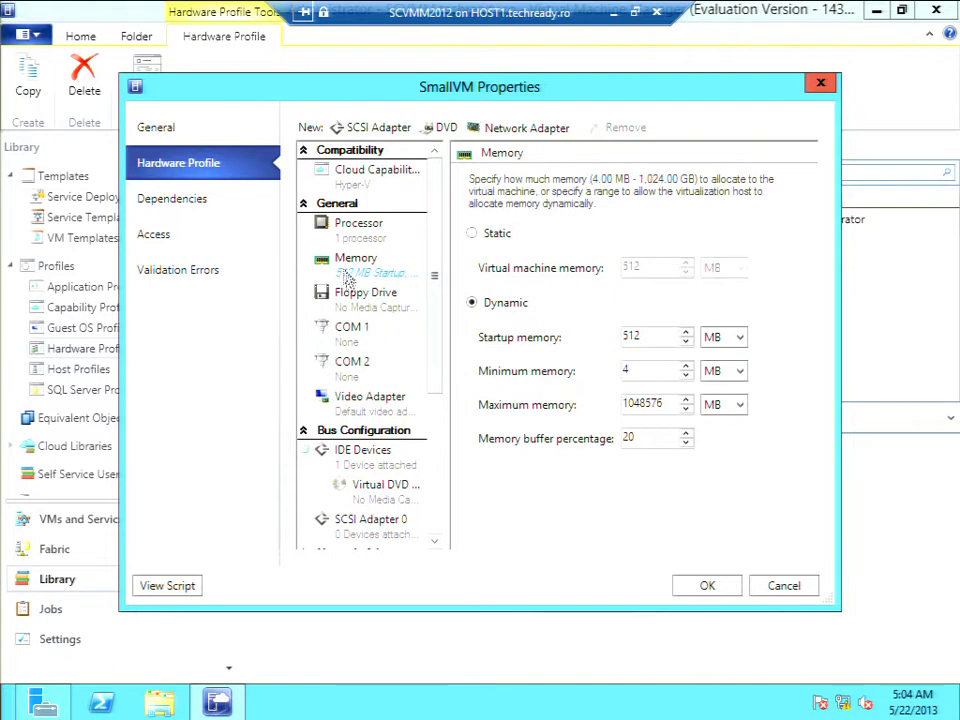
pyautogui.click(472, 235)
# Examine SmallVM's floppy drive, IDE devices, network adapter, CPU priority and memory weight settings.
pyautogui.click(377, 303)
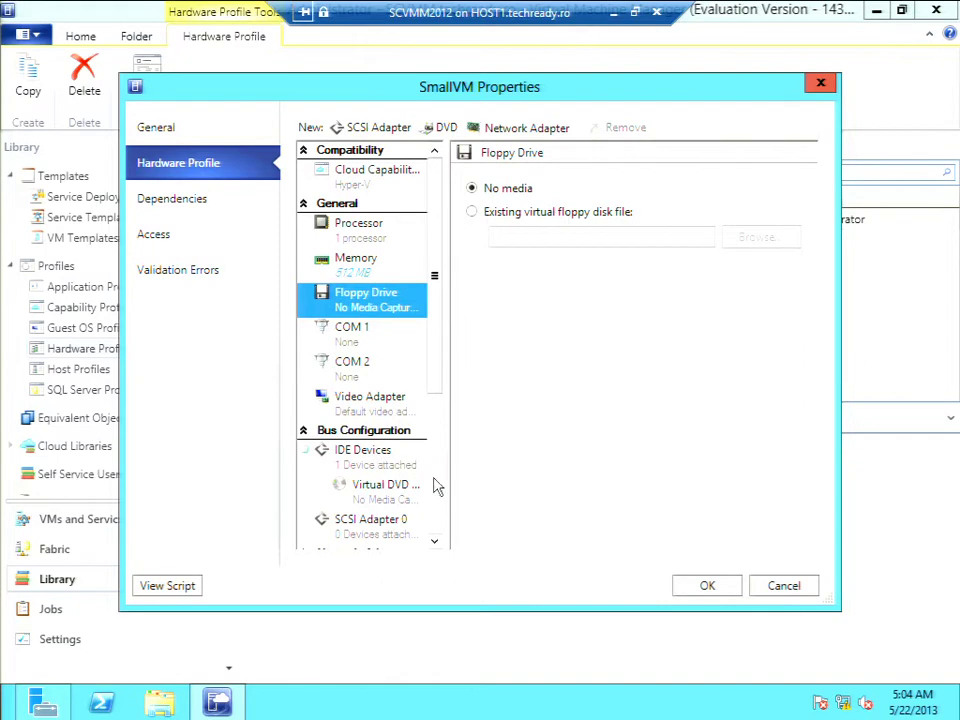
pyautogui.scroll(-3, 437, 486)
pyautogui.click(390, 250)
pyautogui.click(362, 215)
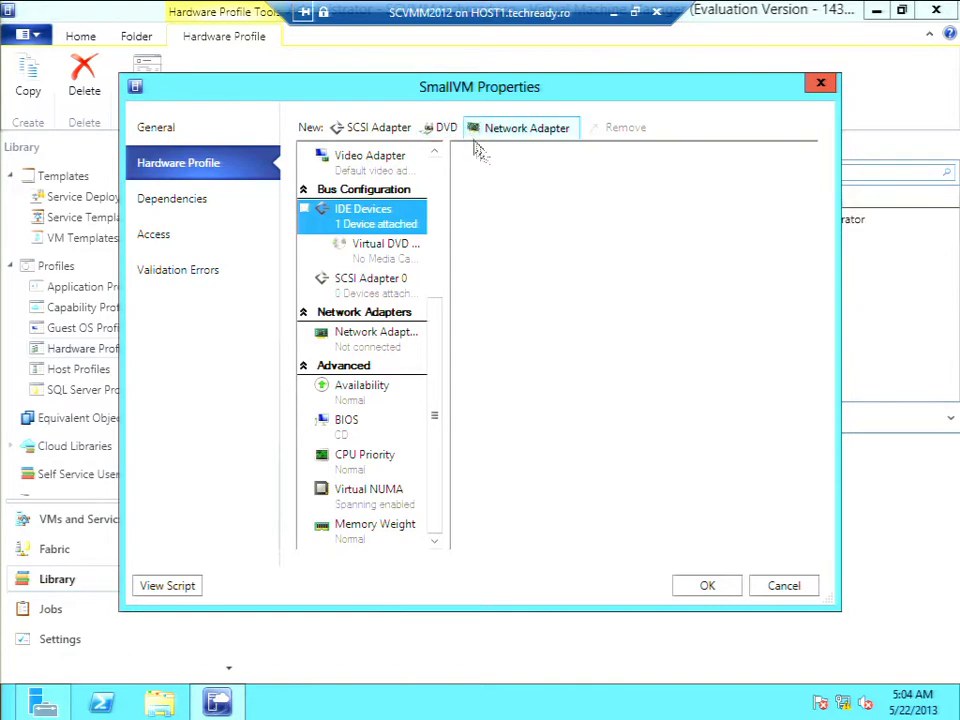
pyautogui.click(364, 342)
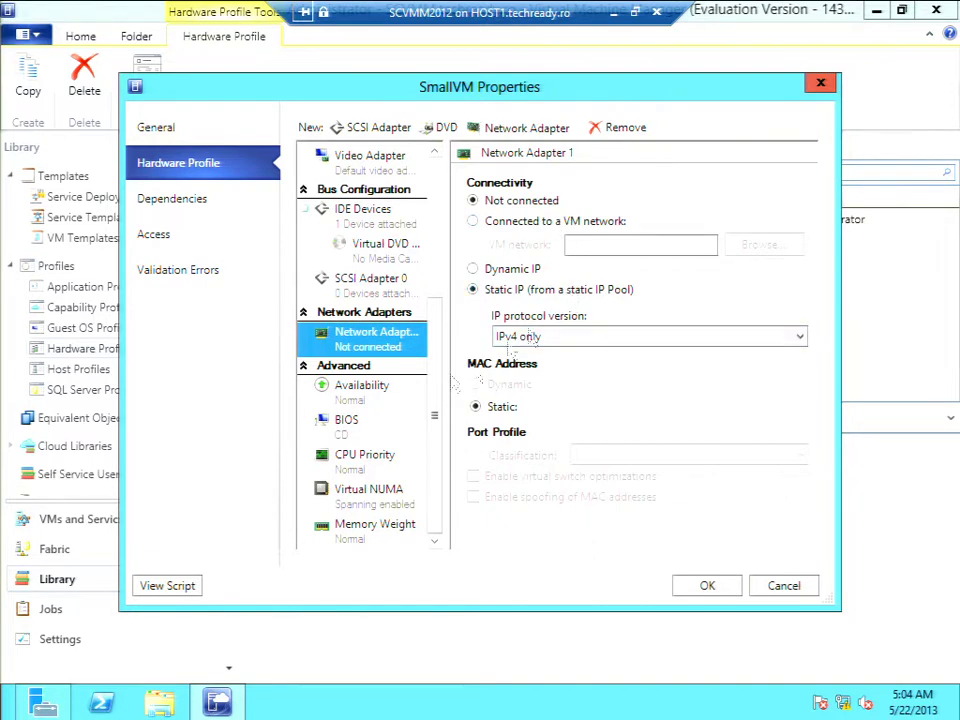
pyautogui.click(350, 462)
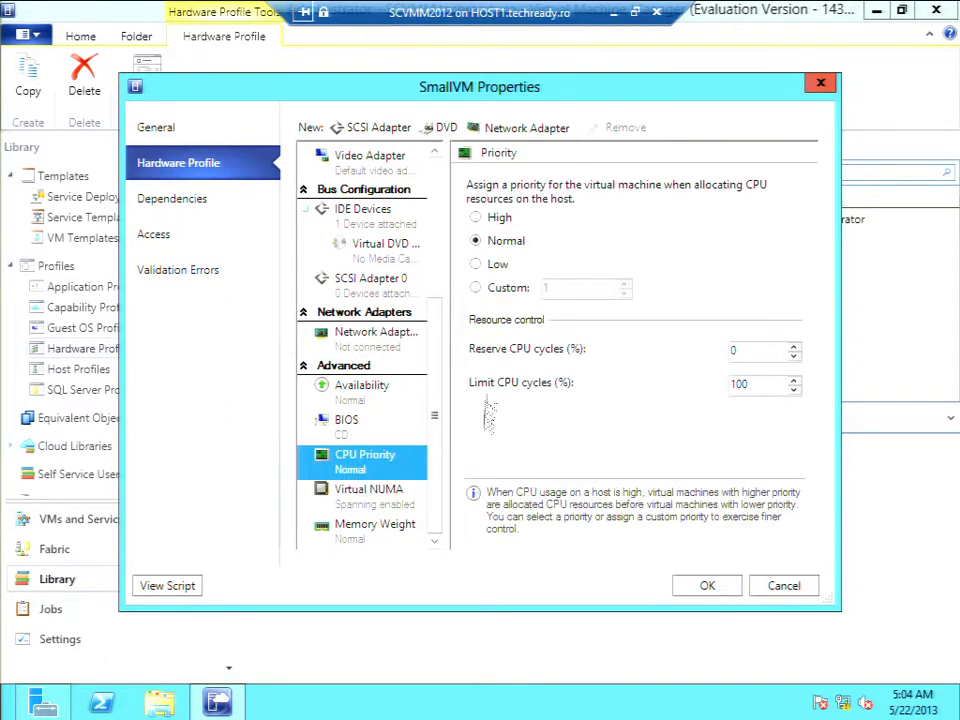
pyautogui.click(368, 538)
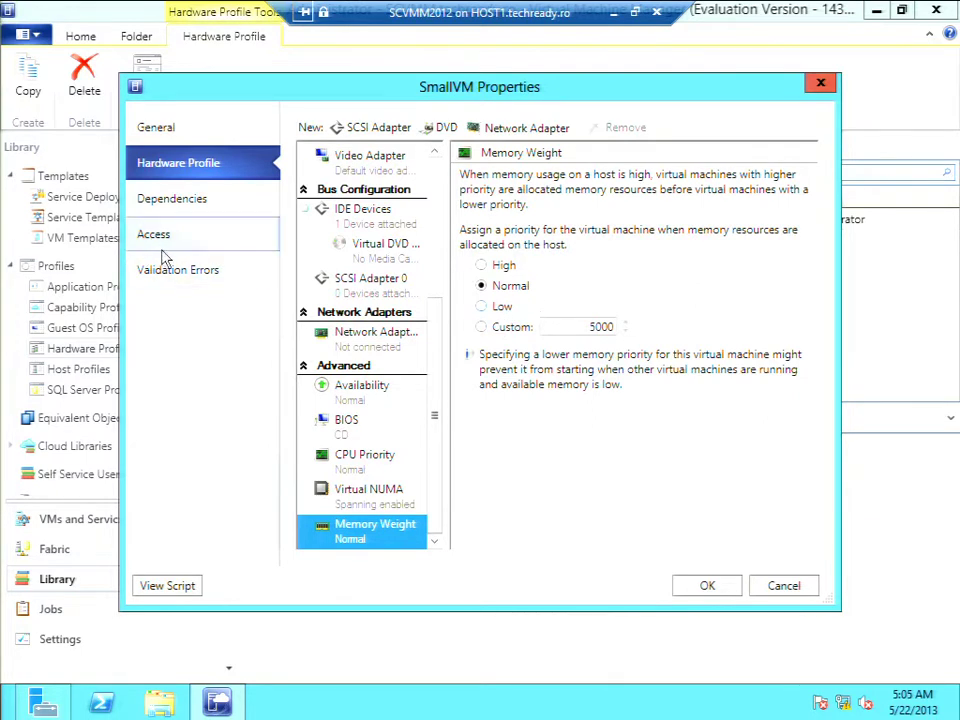
# Check SmallVM's dependencies, access and validation errors, and close its properties without saving.
pyautogui.click(186, 205)
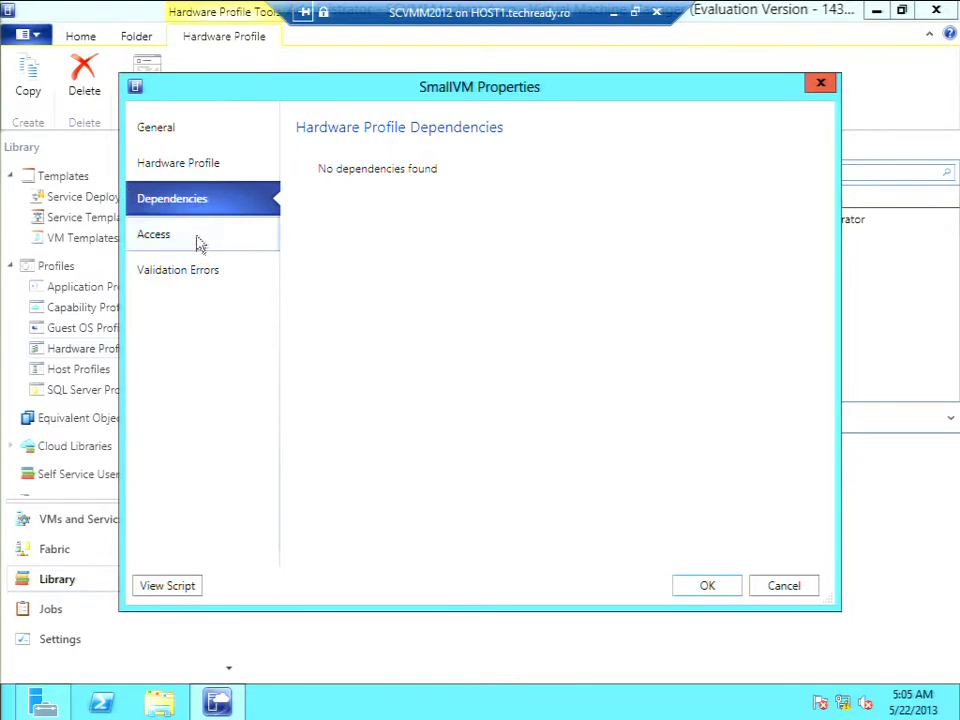
pyautogui.click(197, 242)
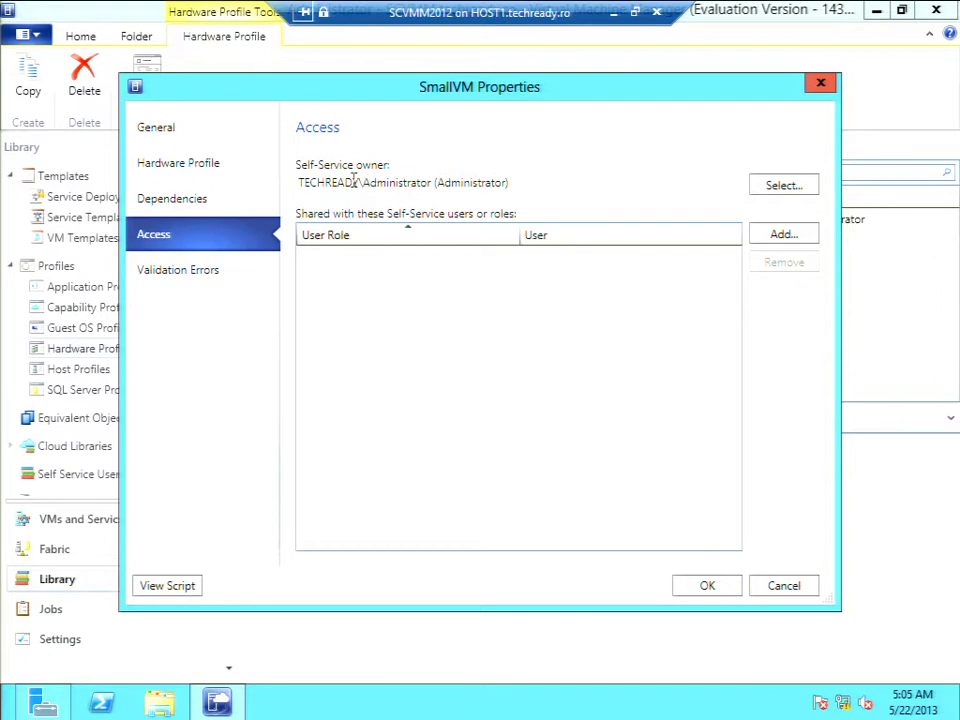
pyautogui.click(210, 279)
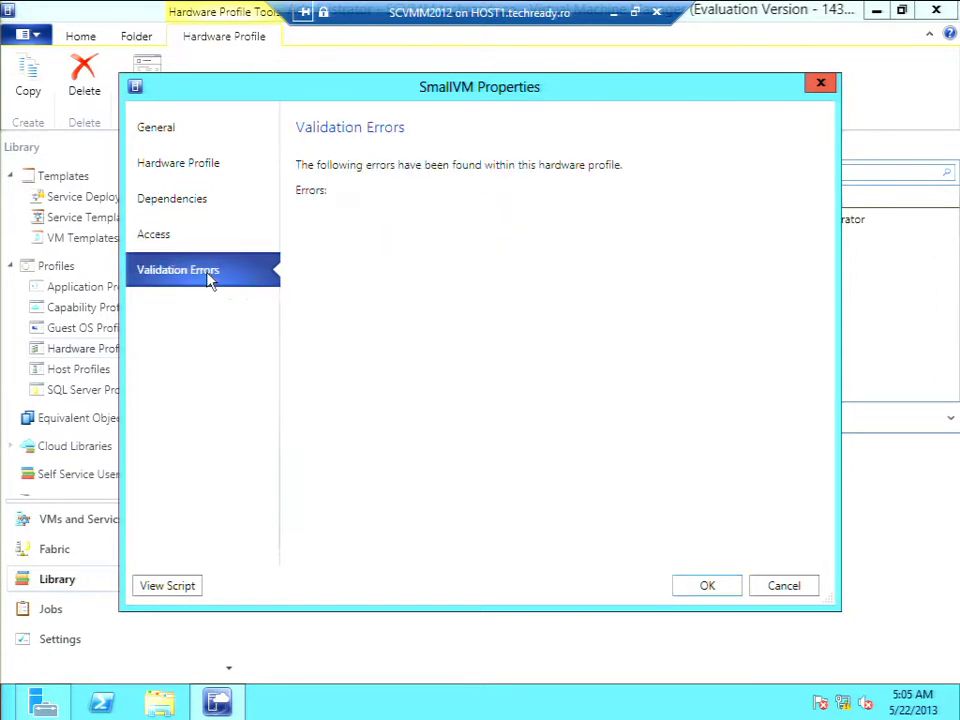
pyautogui.click(187, 245)
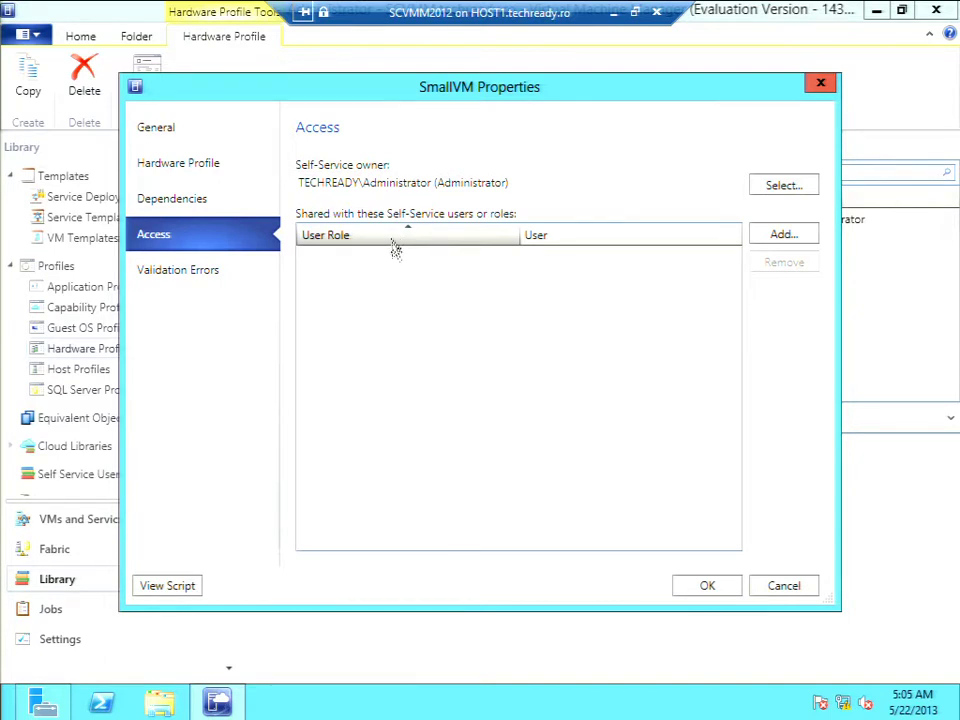
pyautogui.click(772, 588)
pyautogui.click(557, 424)
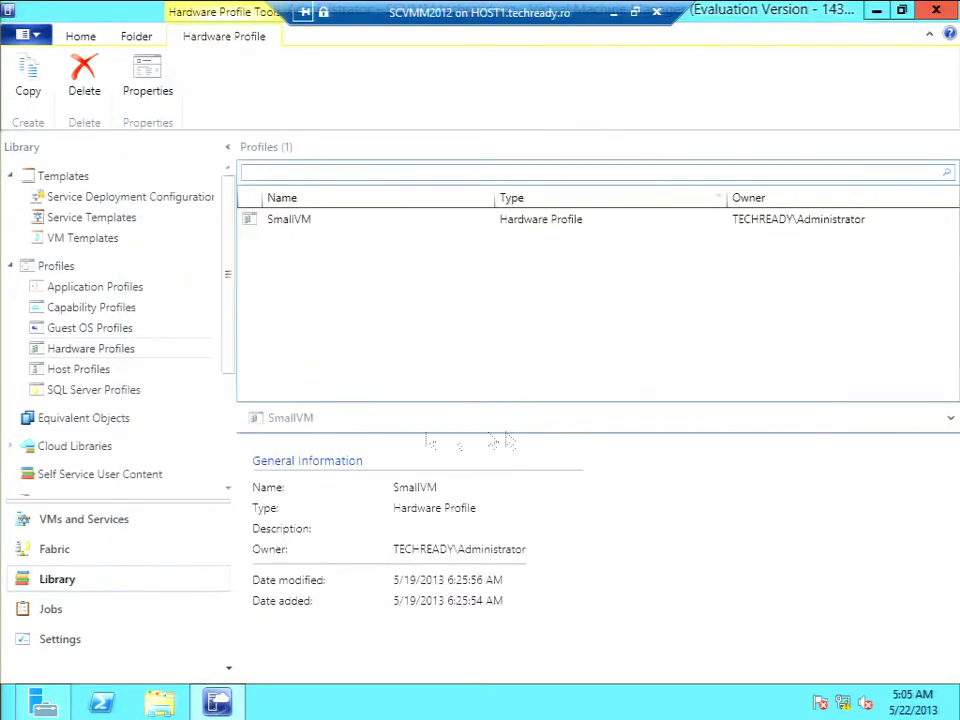
# Open the Windows Server 2012 guest OS profile's properties and review the available operating system choices.
pyautogui.click(63, 331)
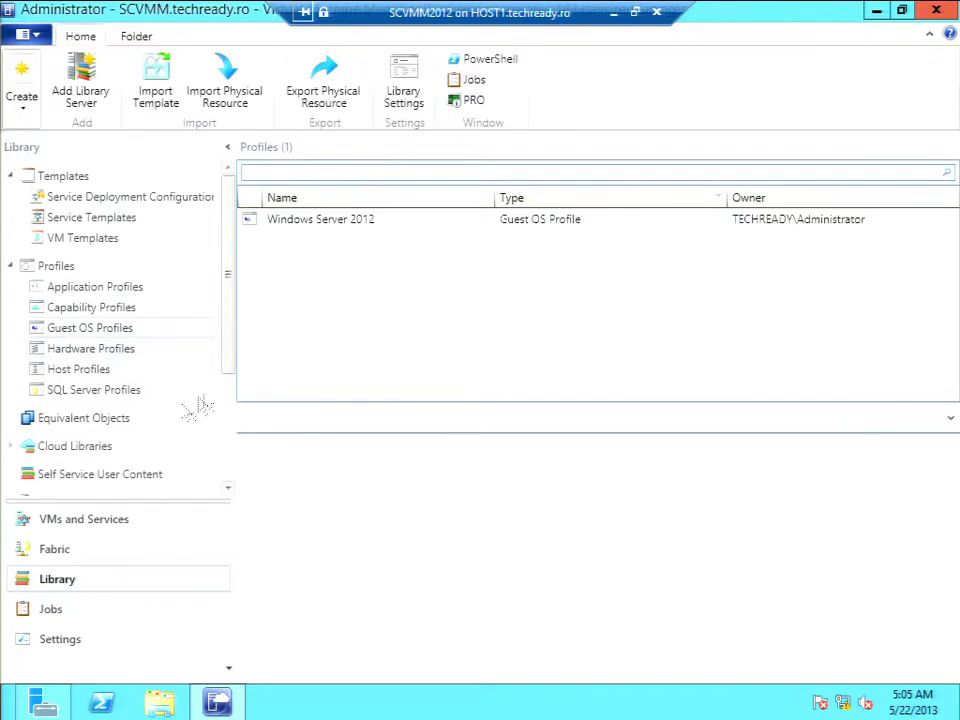
pyautogui.click(315, 224)
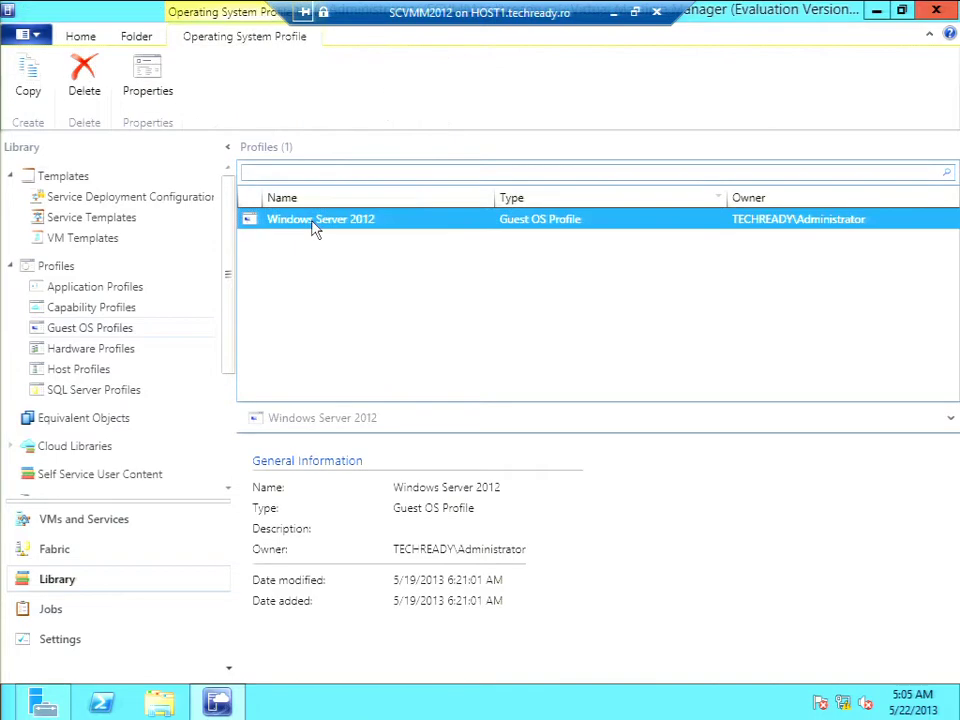
pyautogui.click(143, 94)
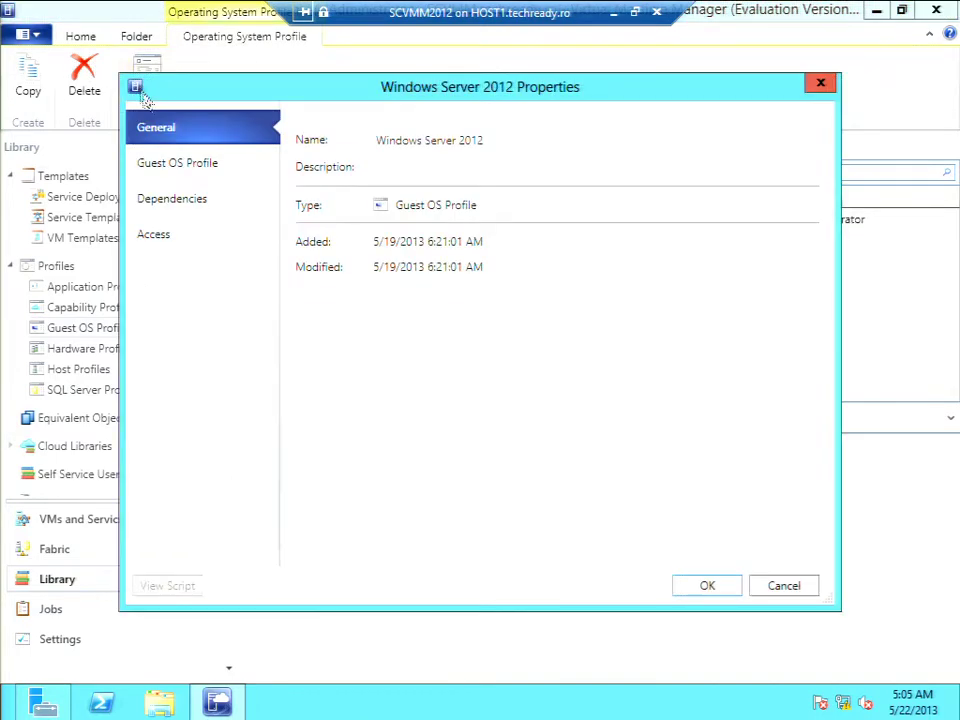
pyautogui.click(215, 172)
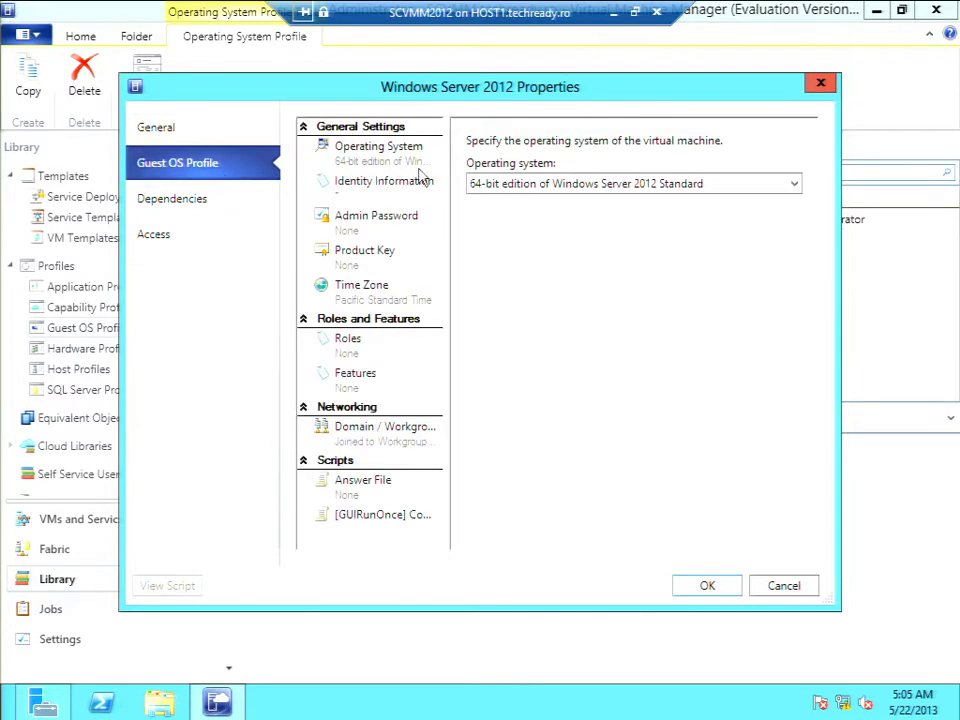
pyautogui.click(795, 186)
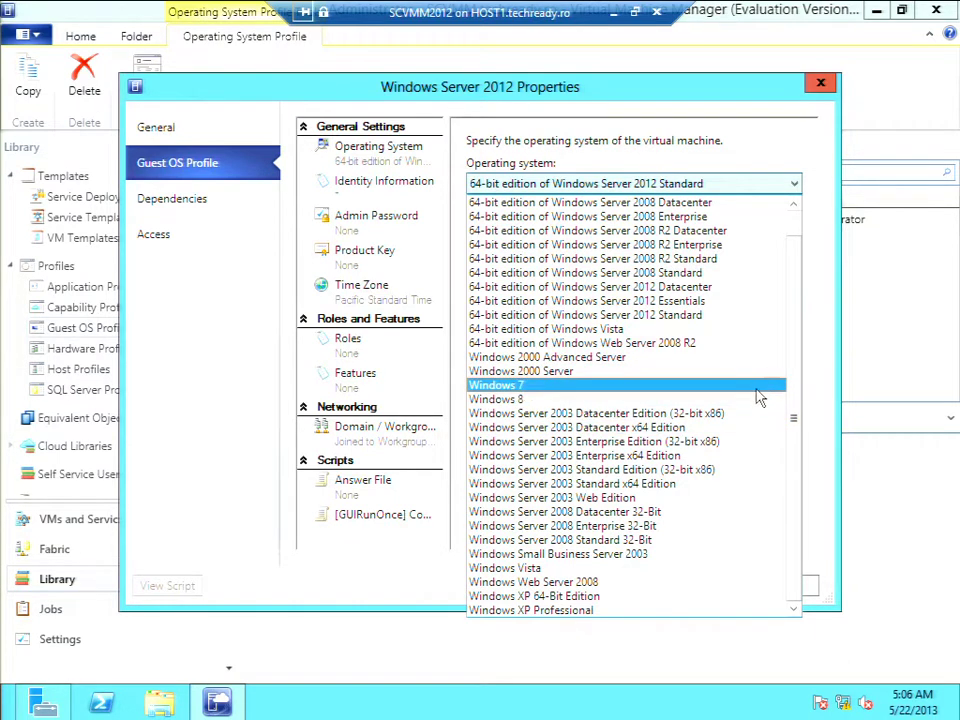
pyautogui.click(795, 141)
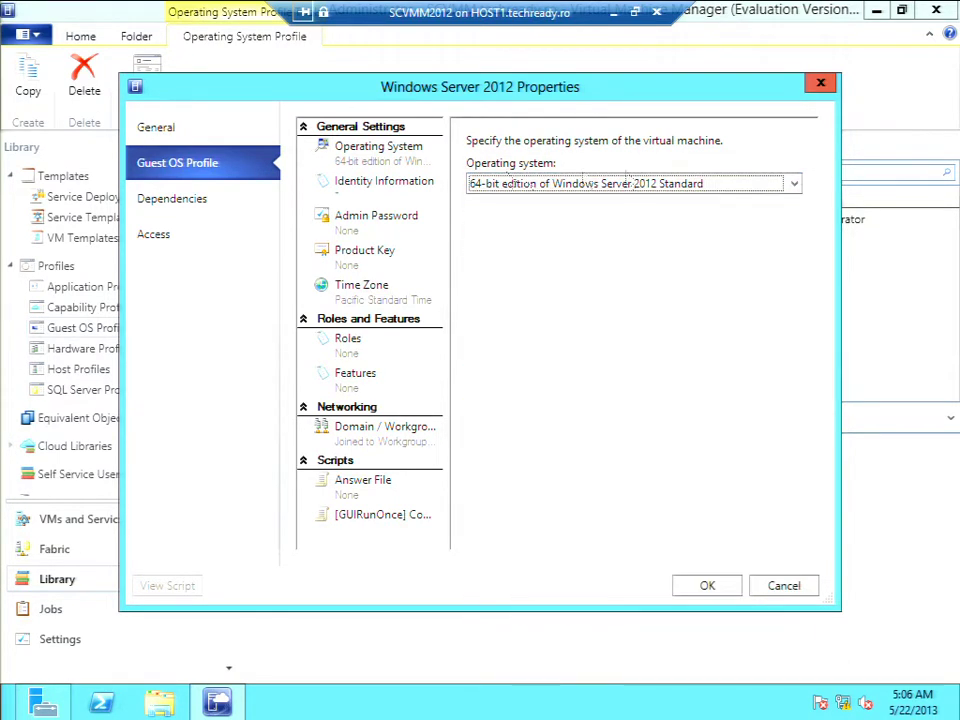
# Inspect the guest OS profile's identity information, admin password, product key and time zone settings.
pyautogui.click(379, 186)
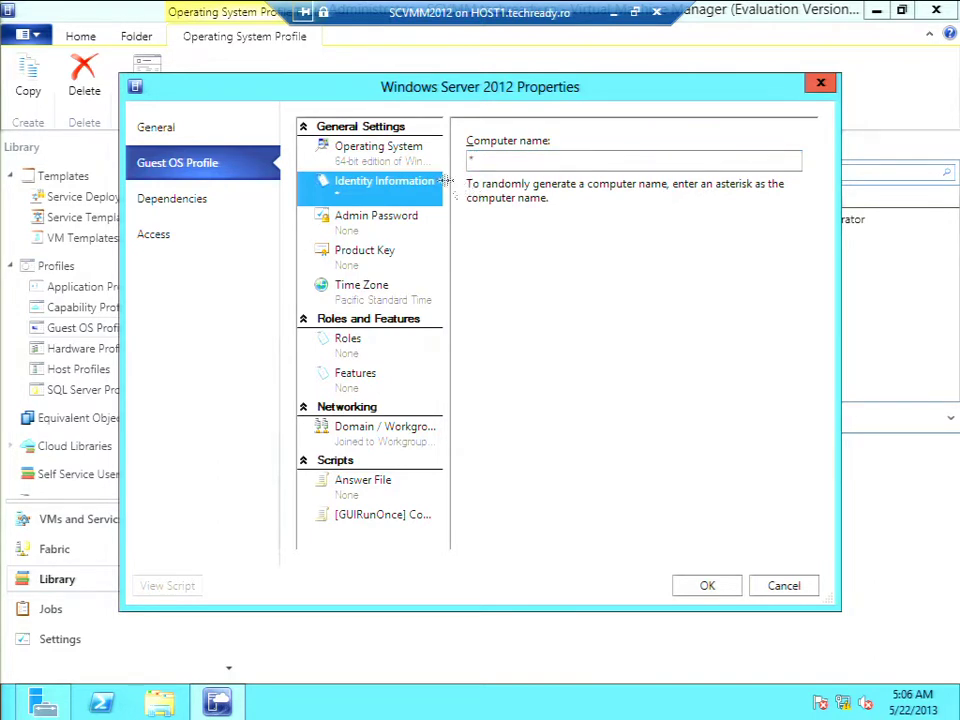
pyautogui.click(404, 224)
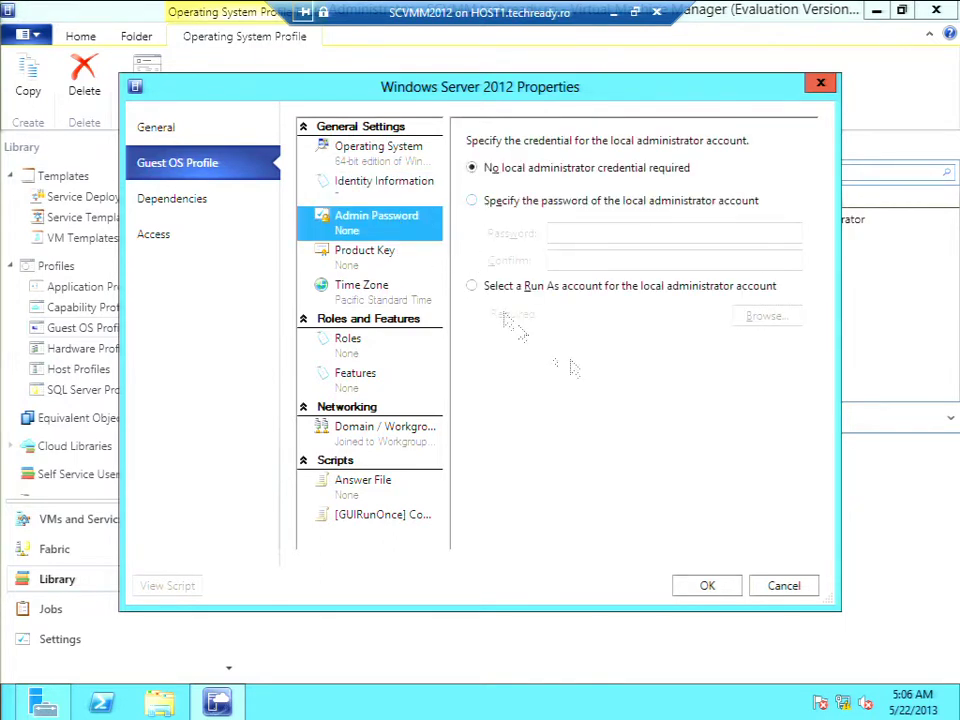
pyautogui.click(376, 262)
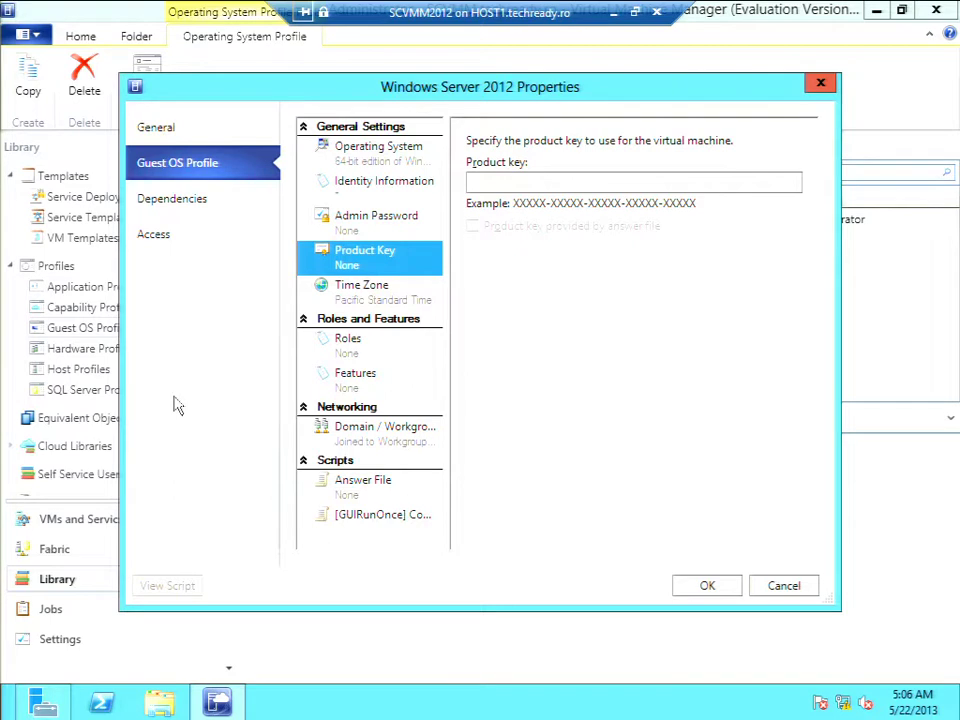
pyautogui.click(352, 288)
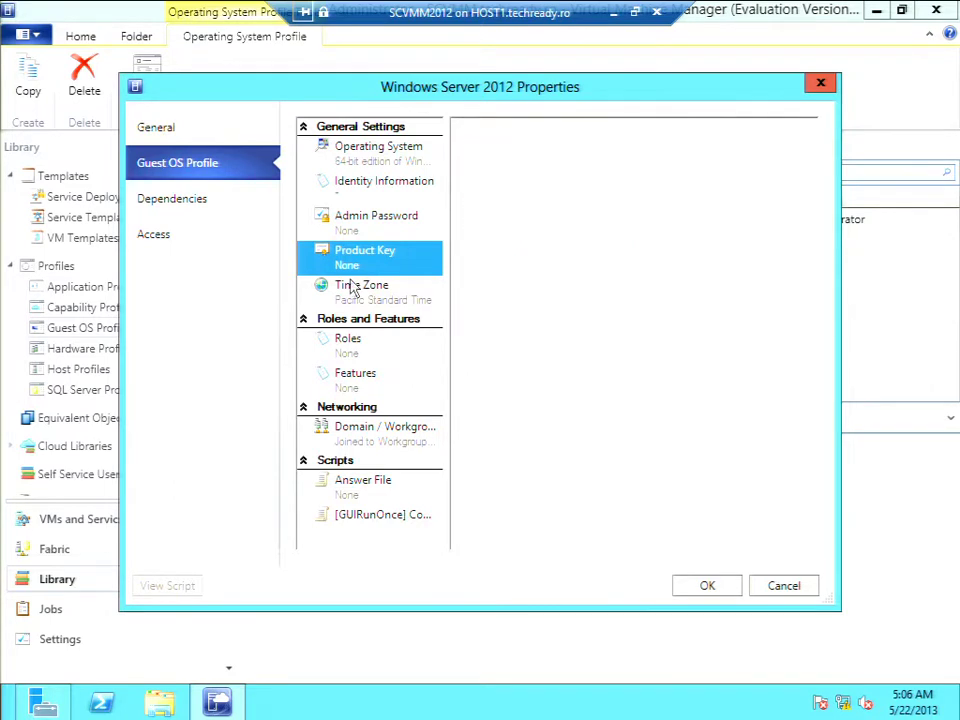
# Browse the server roles and features that the Windows Server 2012 guest OS profile can install.
pyautogui.click(347, 345)
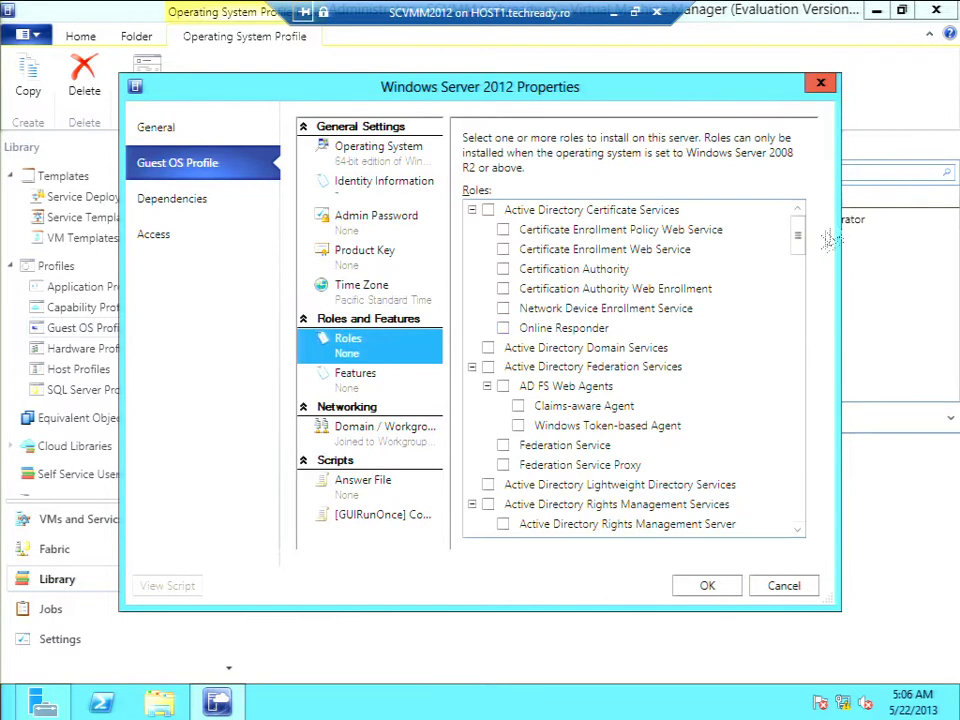
pyautogui.moveTo(801, 240); pyautogui.dragTo(793, 532)
pyautogui.scroll(20, 595, 330)
pyautogui.click(352, 378)
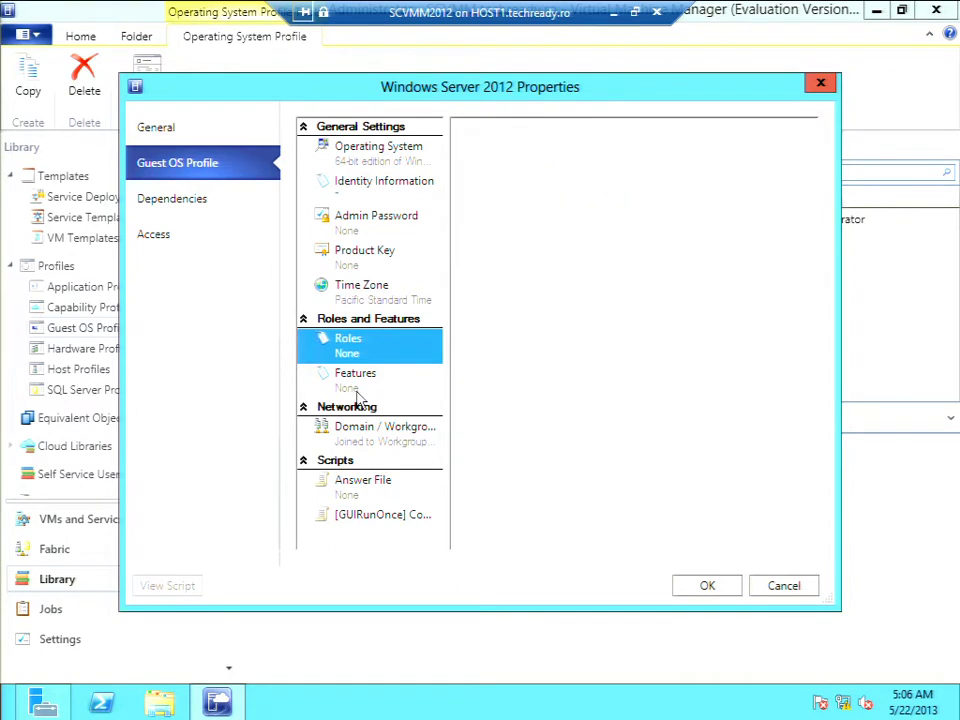
pyautogui.moveTo(797, 240); pyautogui.dragTo(797, 500)
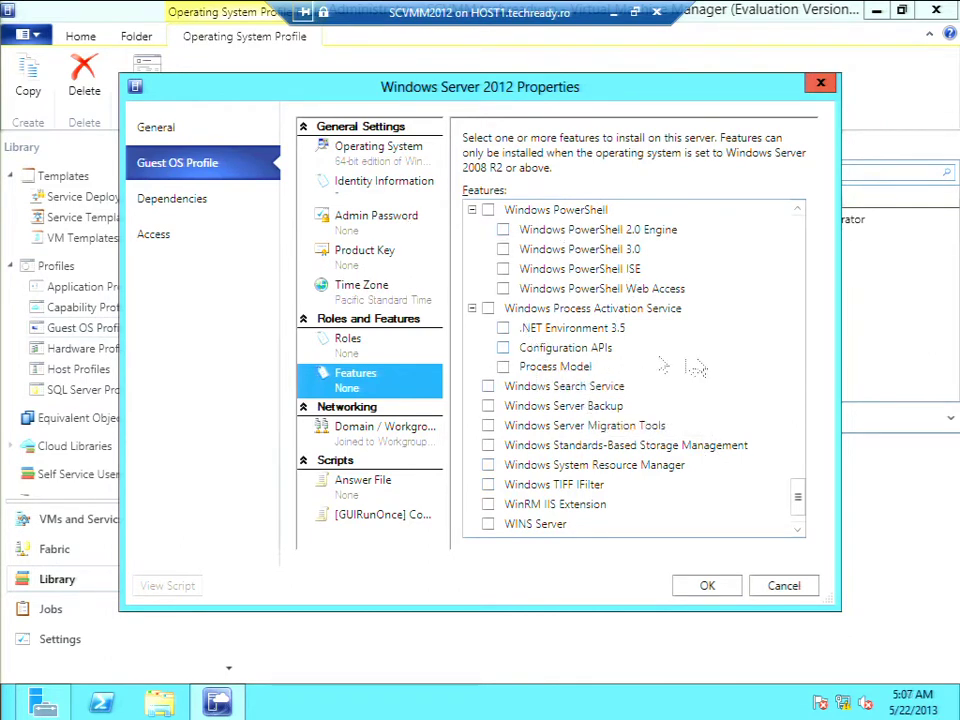
# Review the guest OS profile's domain/workgroup, answer file, GUIRunOnce commands and dependencies, and close its properties without saving.
pyautogui.click(370, 450)
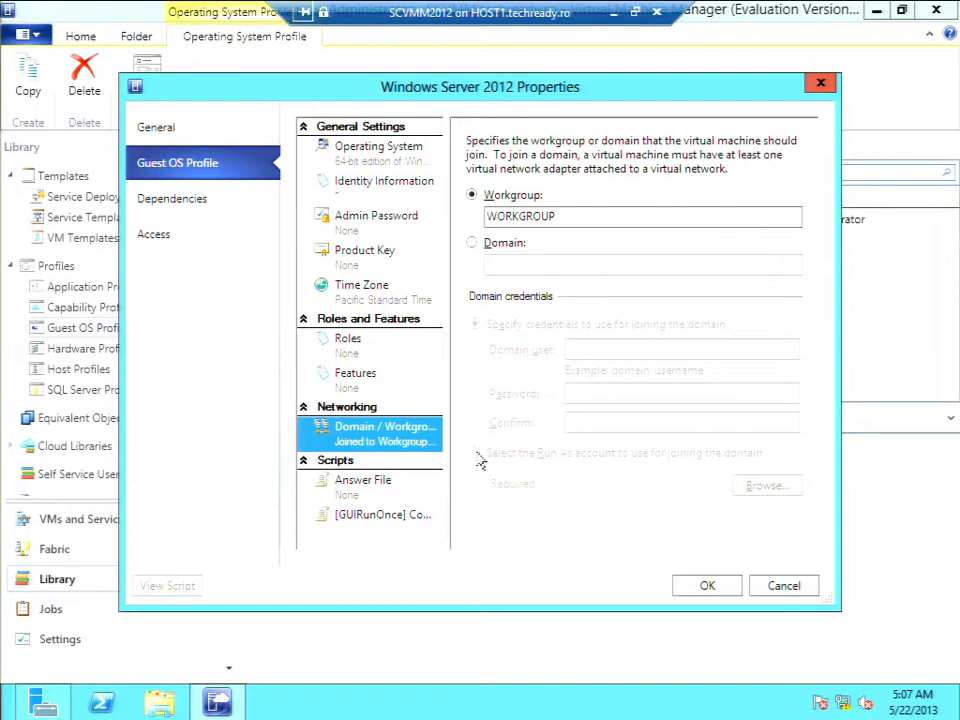
pyautogui.click(345, 492)
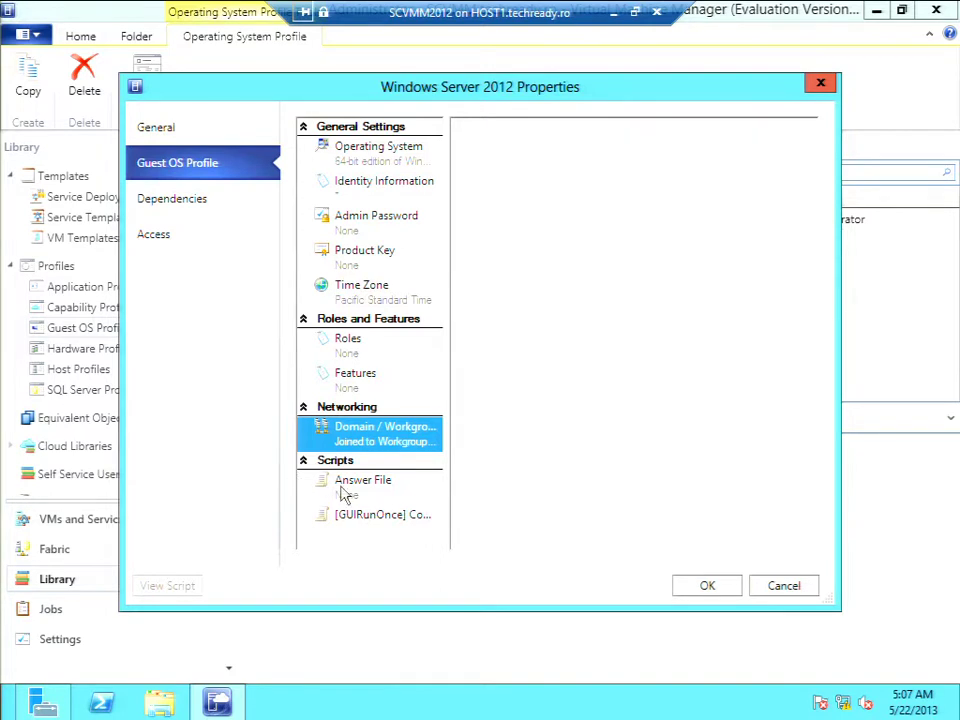
pyautogui.click(385, 520)
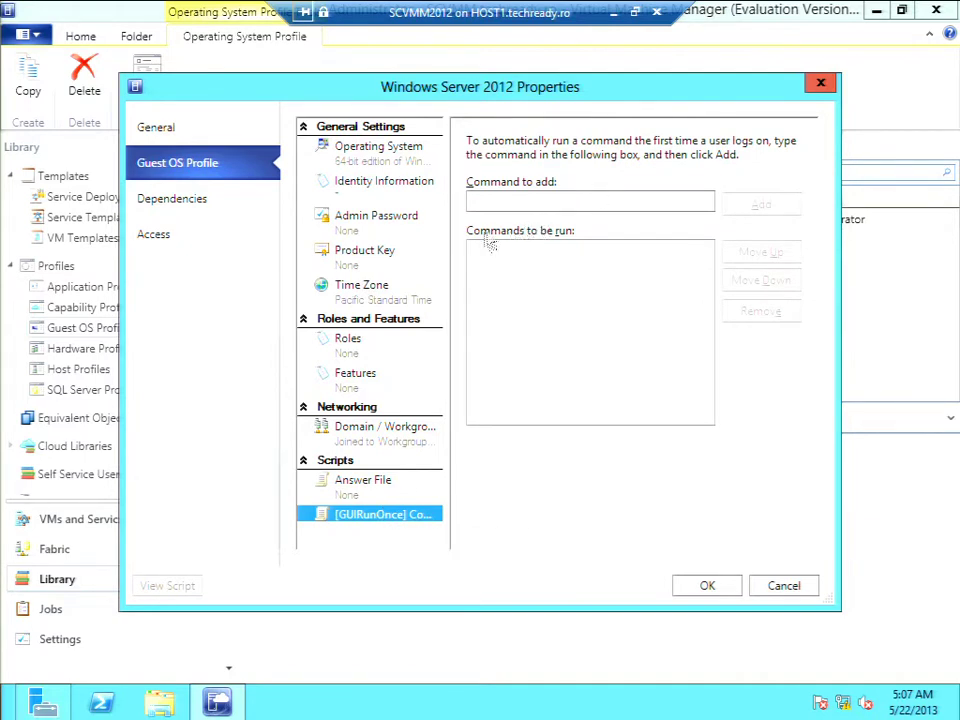
pyautogui.click(165, 206)
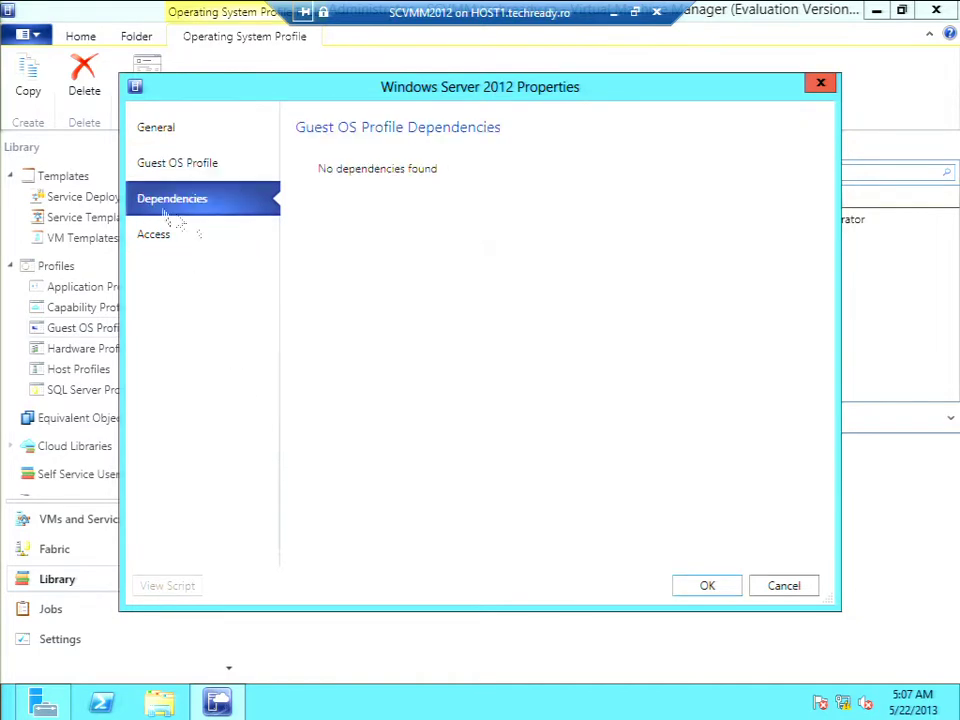
pyautogui.click(789, 589)
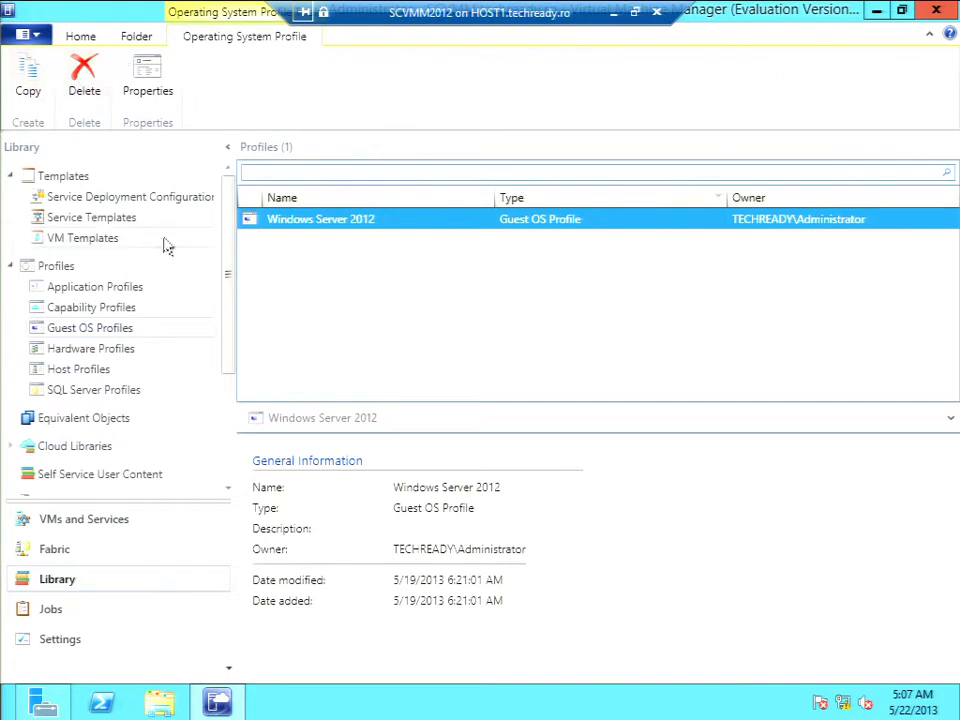
# Open the hardware configuration of the Windows Server 2012 Application Server VM template.
pyautogui.click(83, 239)
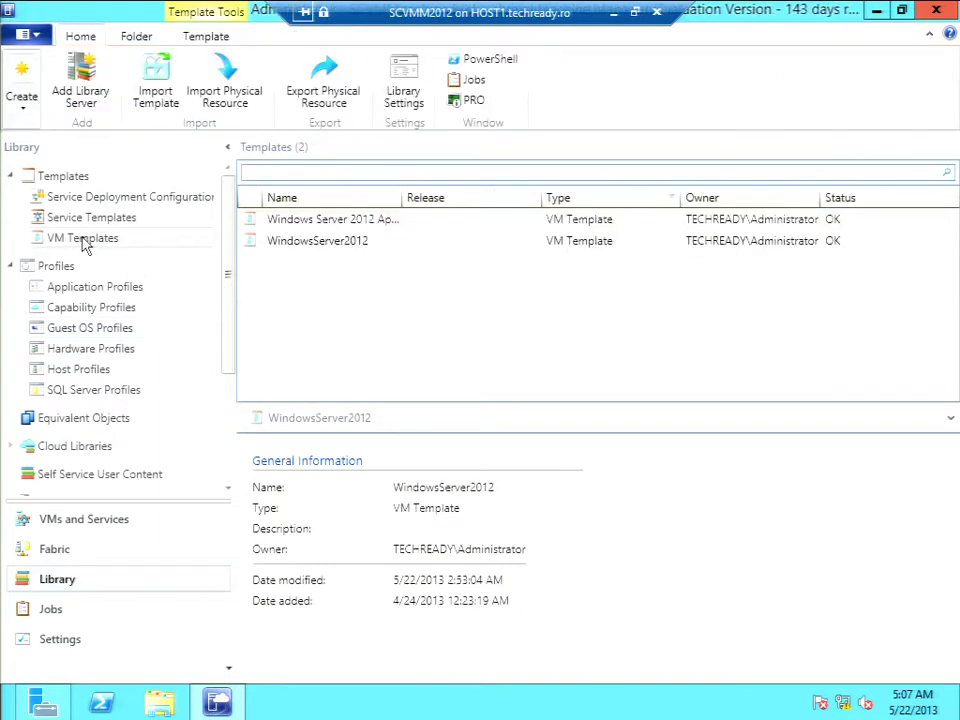
pyautogui.click(308, 221)
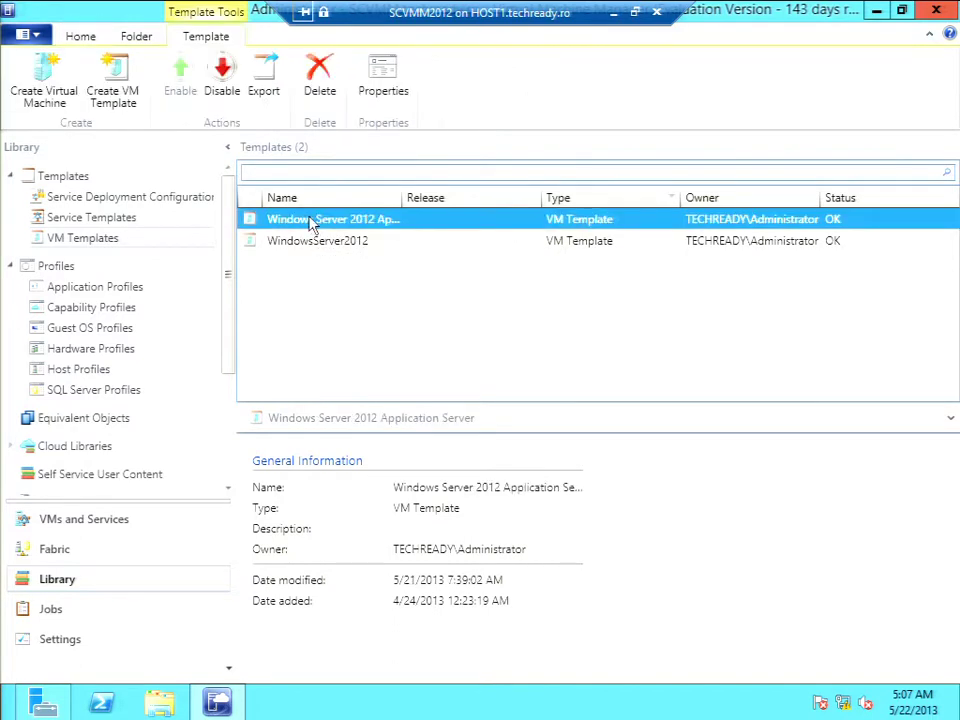
pyautogui.rightClick(310, 221)
pyautogui.click(385, 370)
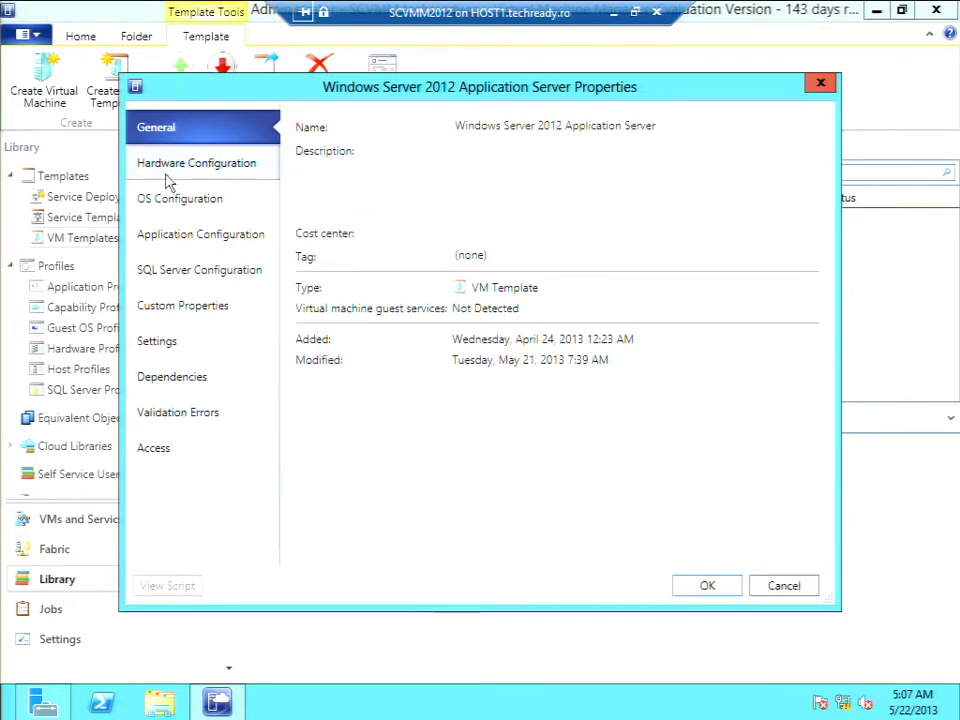
pyautogui.click(165, 175)
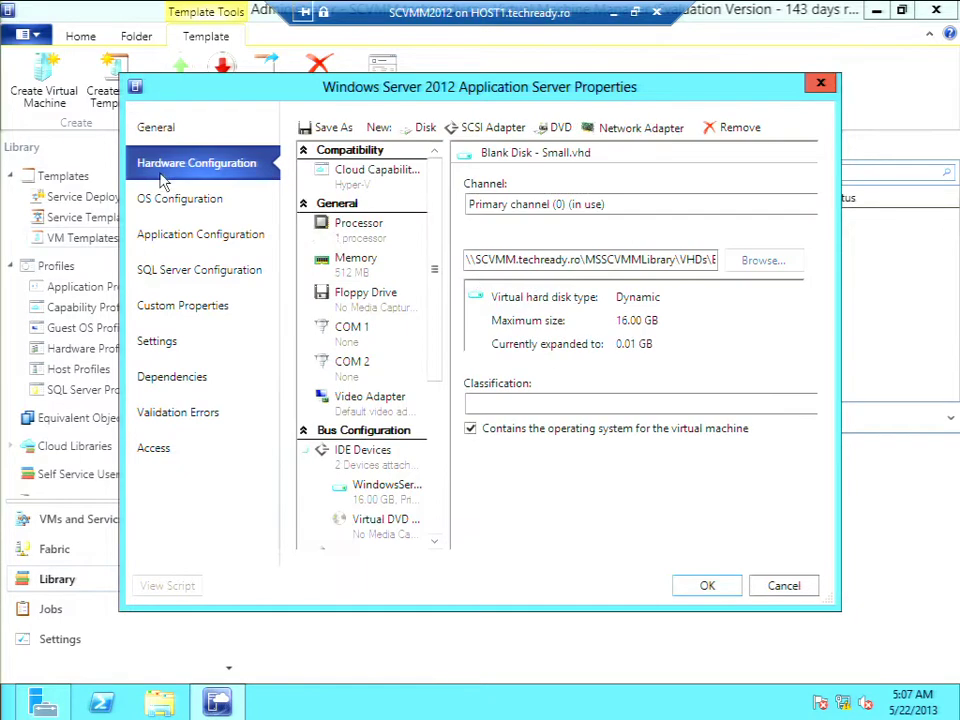
# Review the OS configuration of the Windows Server 2012 Application Server VM template and close its properties without saving.
pyautogui.moveTo(338, 166); pyautogui.dragTo(374, 240)
pyautogui.click(150, 197)
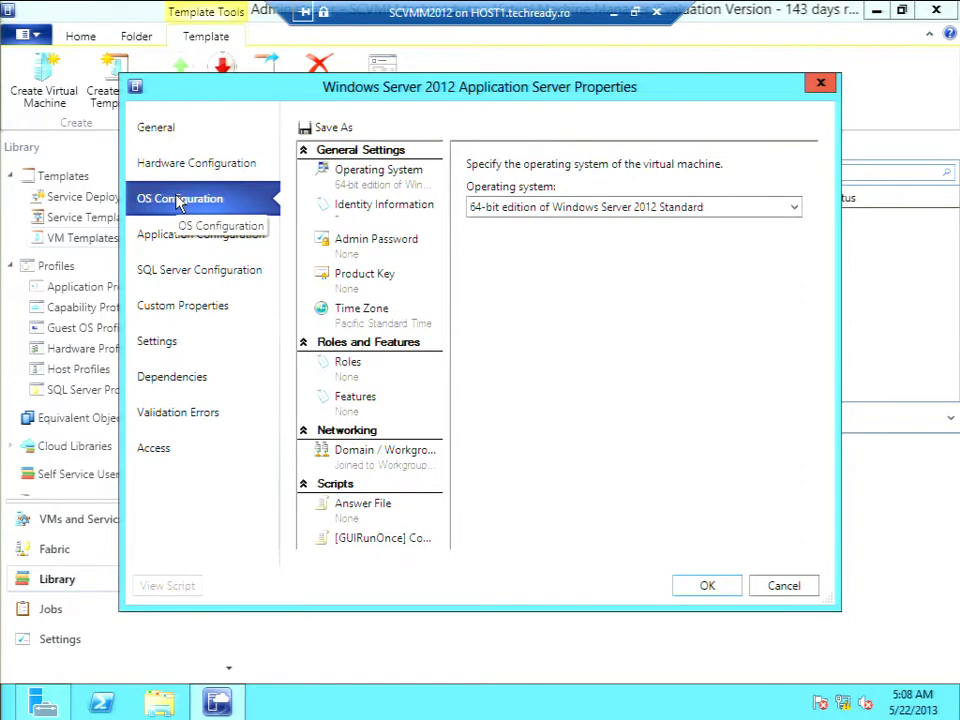
pyautogui.click(785, 590)
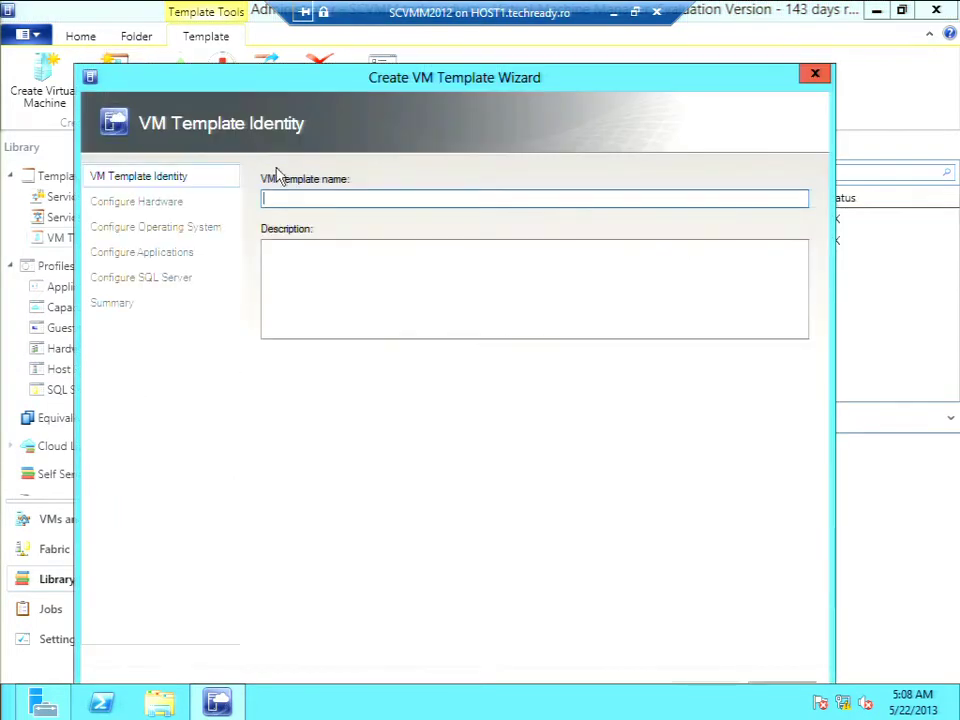
# Name the new VM template WS2012 and base its hardware configuration on the SmallVM hardware profile.
pyautogui.write('WS2012')
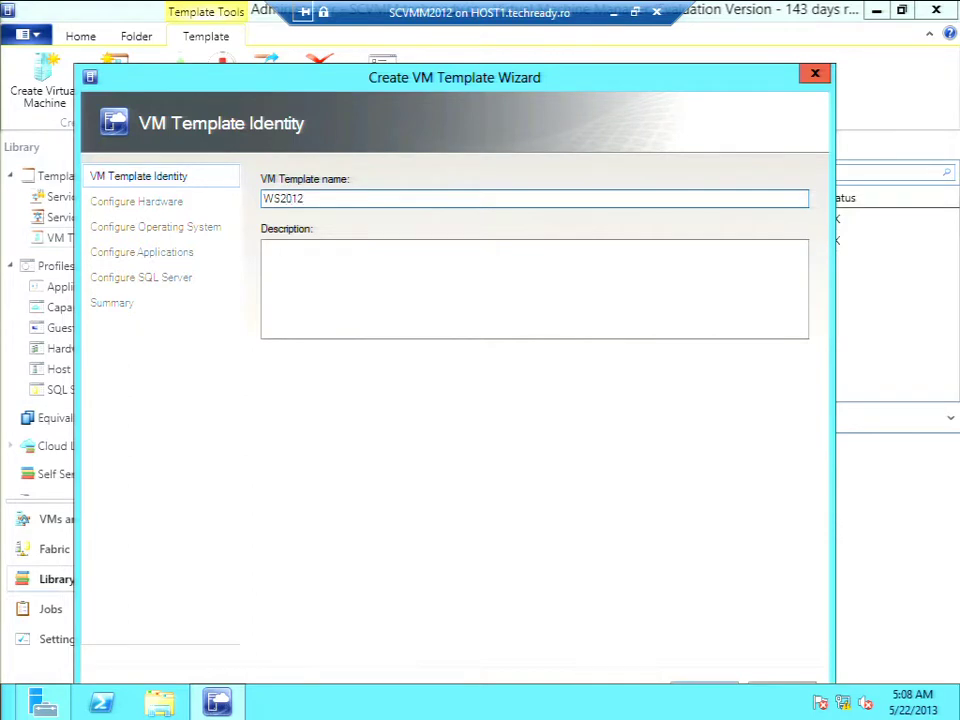
pyautogui.moveTo(392, 82); pyautogui.dragTo(385, 39)
pyautogui.click(694, 649)
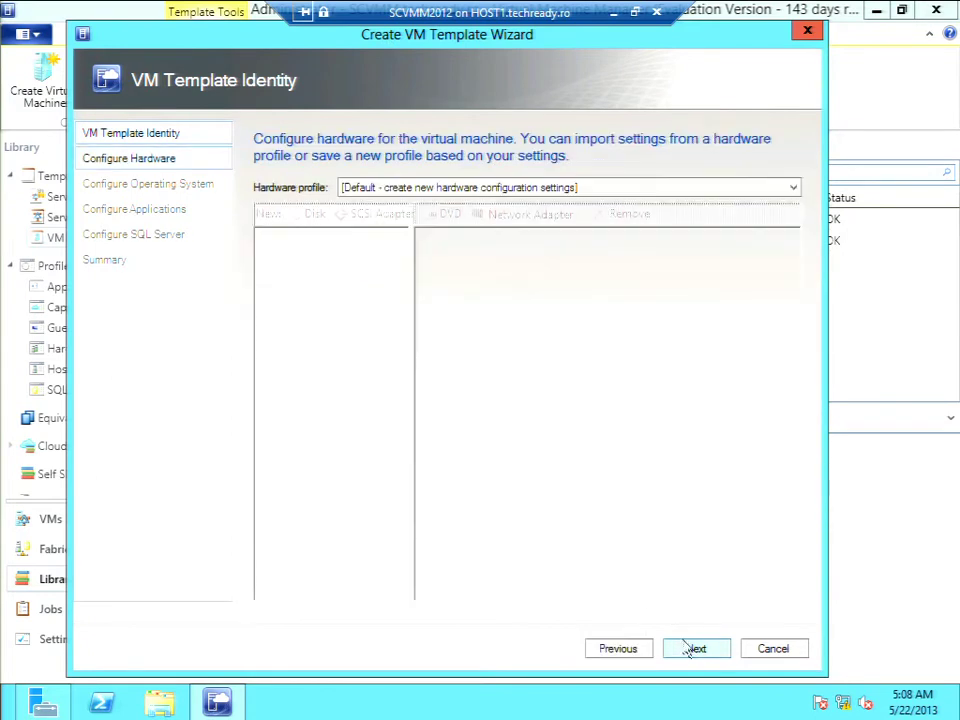
pyautogui.click(790, 188)
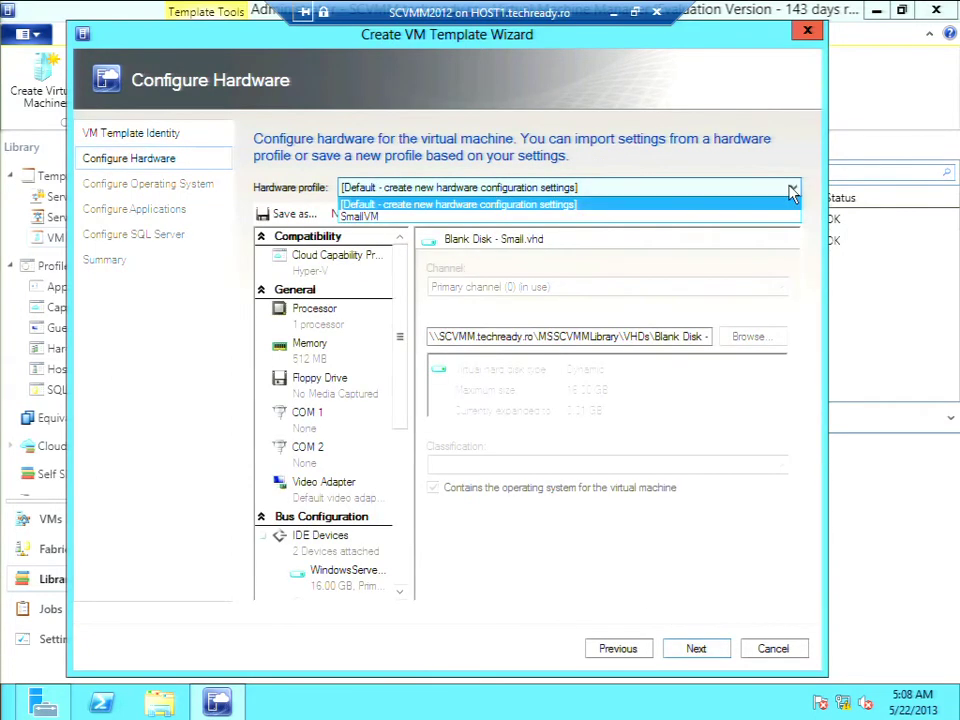
pyautogui.click(362, 217)
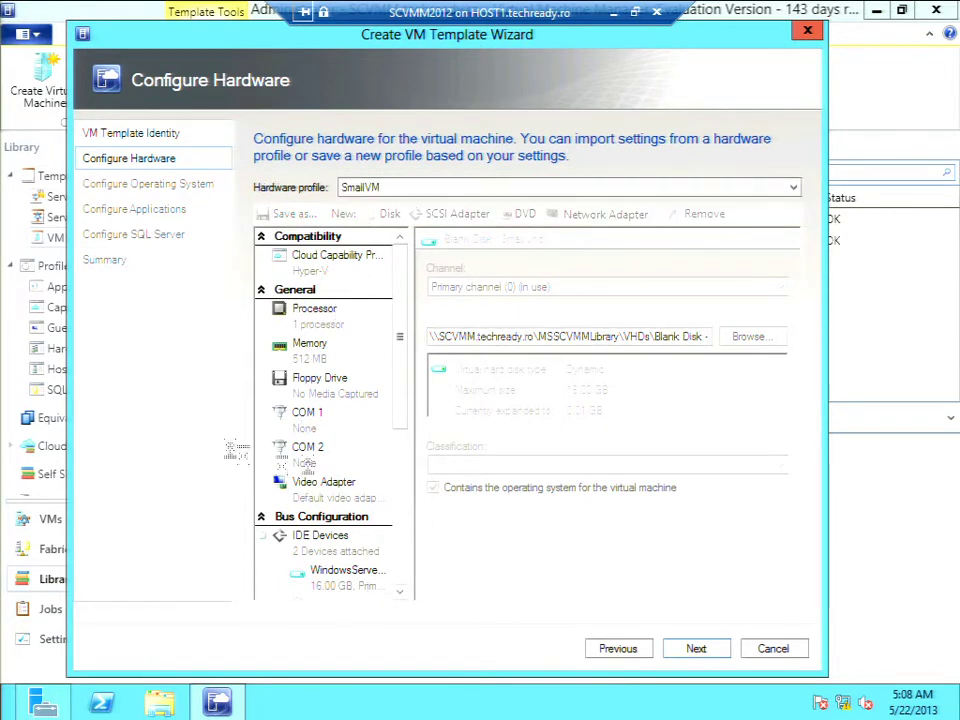
# Try the Windows Server 2012 guest OS profile for the new VM template and cancel the template creation.
pyautogui.click(690, 646)
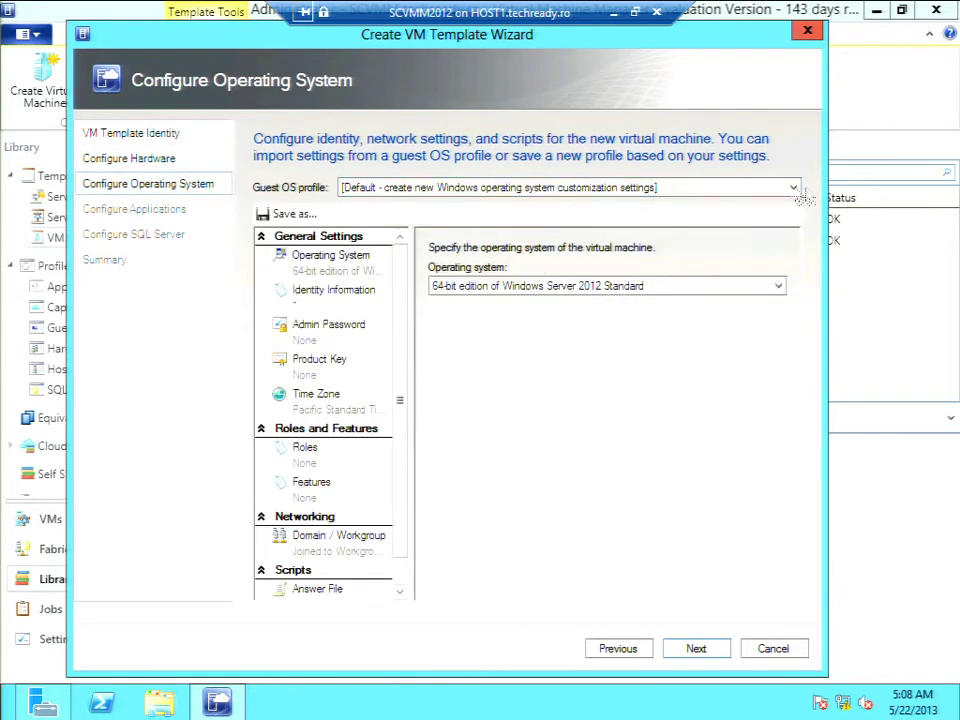
pyautogui.click(794, 189)
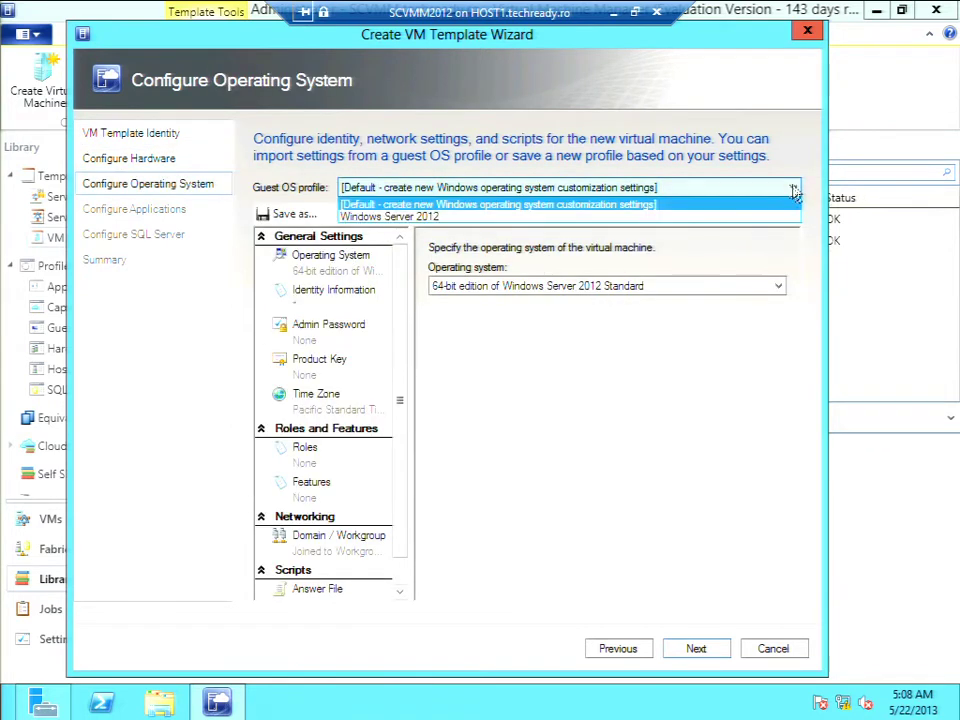
pyautogui.click(455, 218)
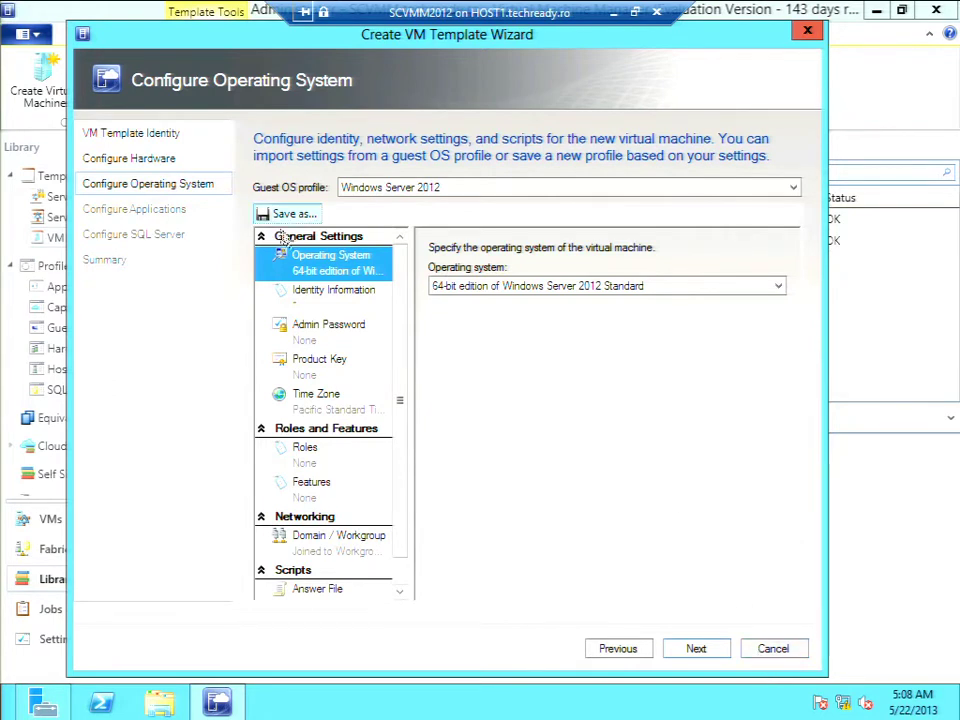
pyautogui.click(777, 652)
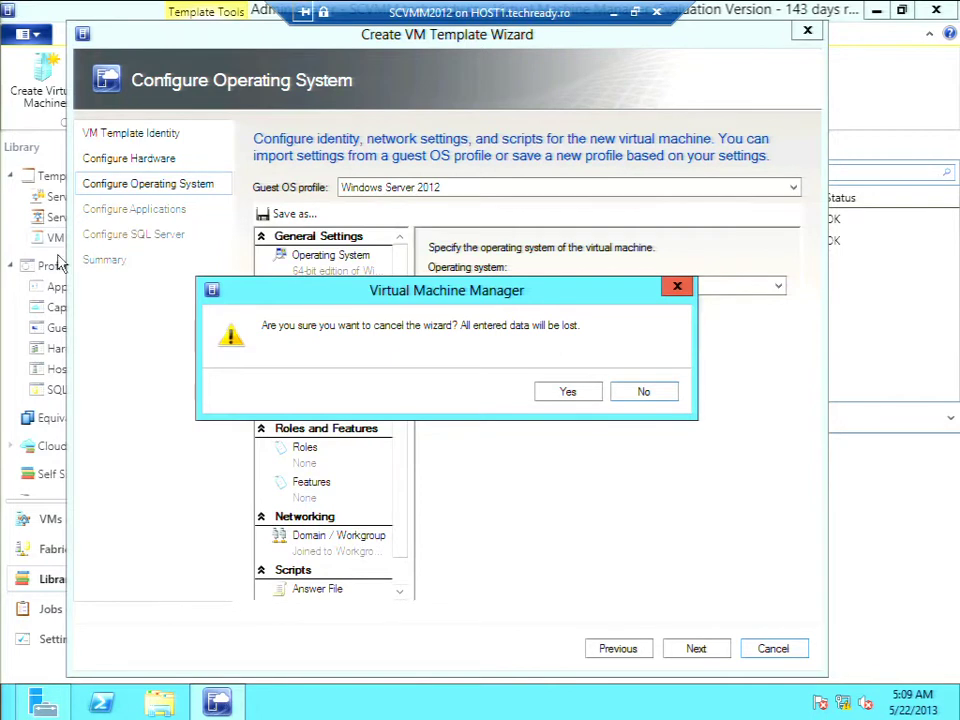
pyautogui.click(656, 393)
pyautogui.click(807, 29)
pyautogui.click(553, 394)
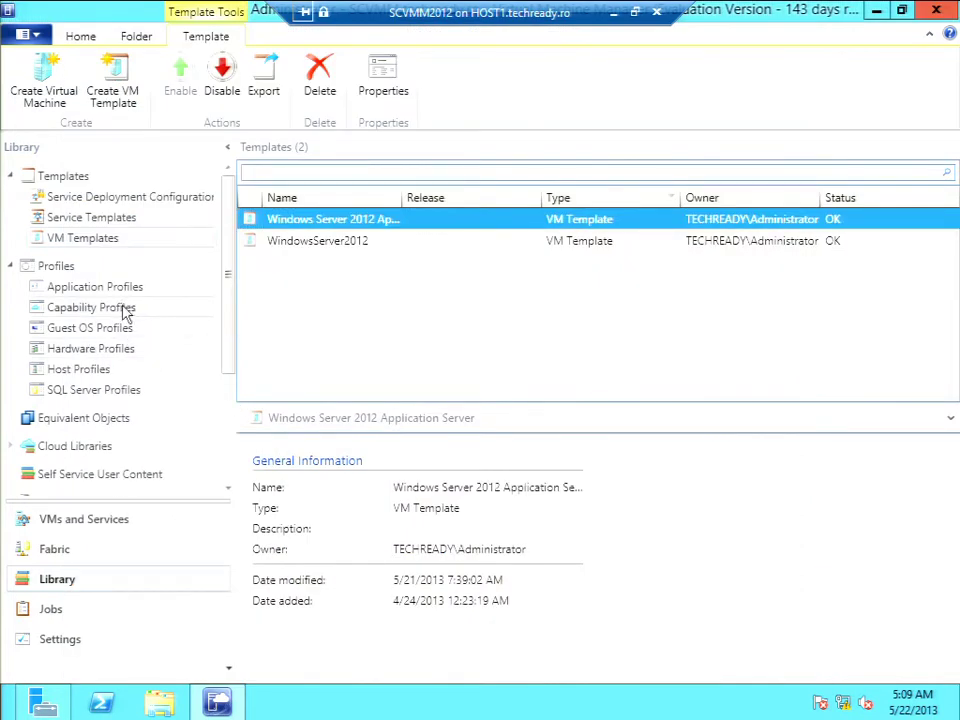
# Review the SQL Server deployment and configuration settings in the SQLServer_Standard profile's properties.
pyautogui.click(122, 391)
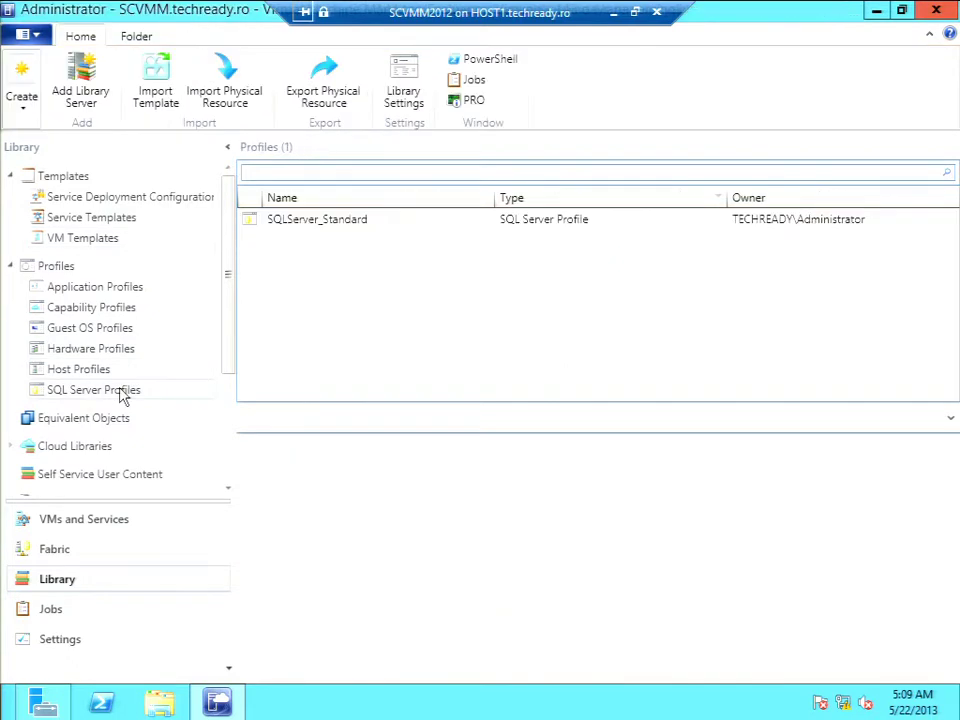
pyautogui.click(289, 227)
pyautogui.rightClick(289, 227)
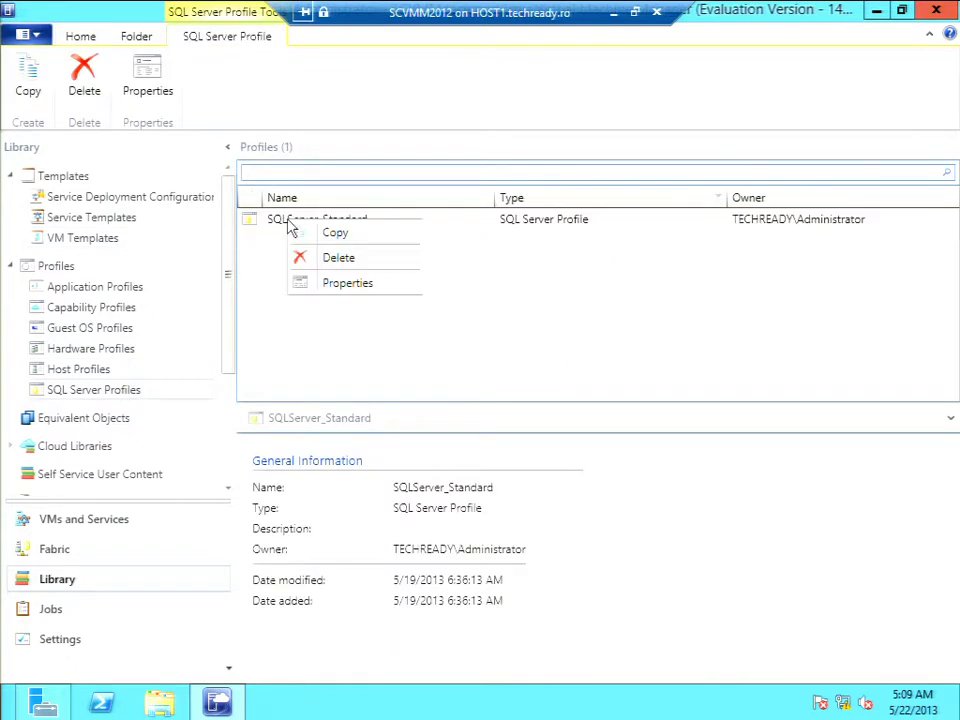
pyautogui.click(328, 286)
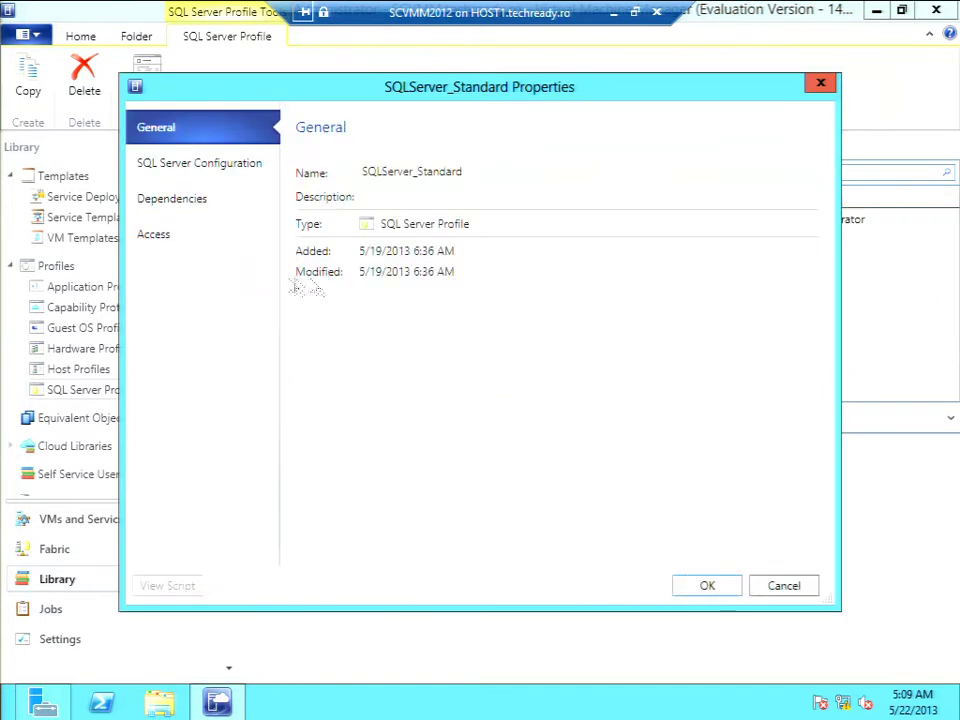
pyautogui.click(213, 176)
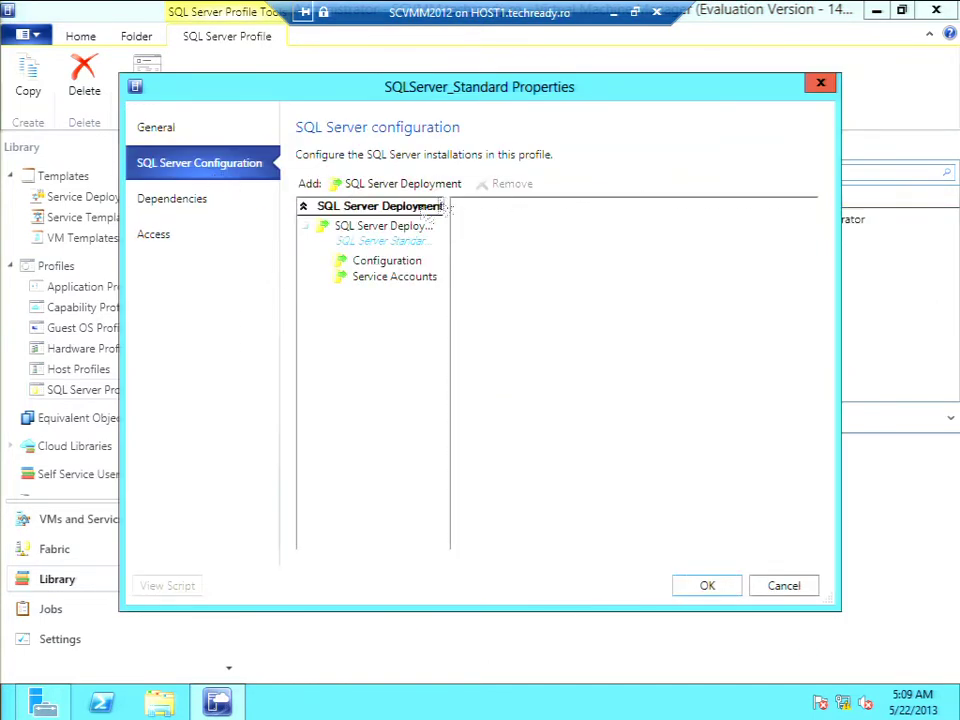
pyautogui.click(402, 238)
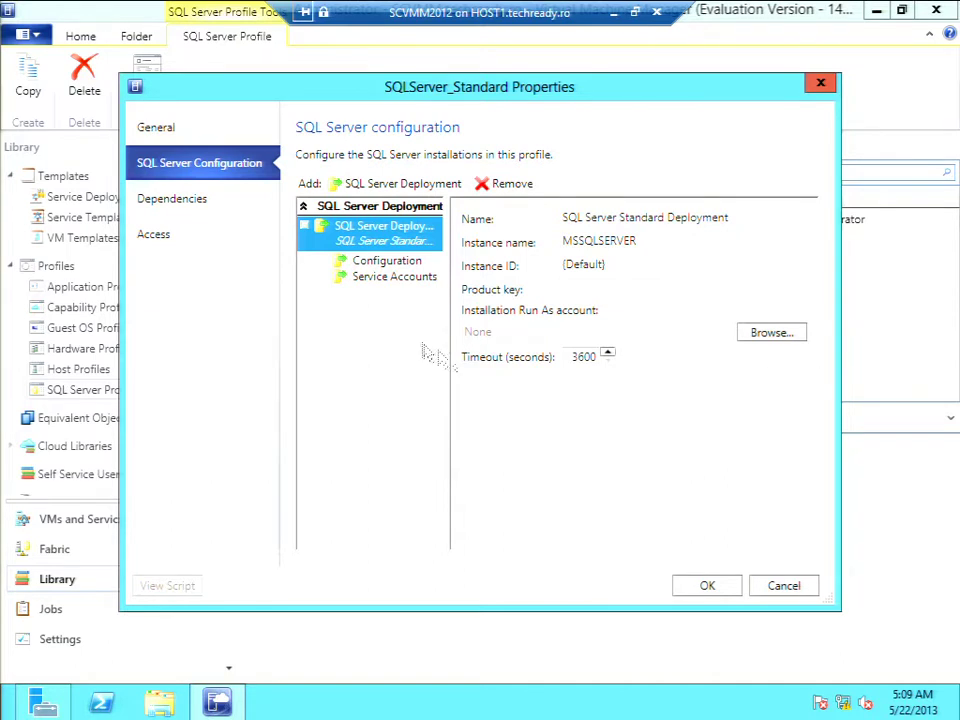
pyautogui.click(372, 263)
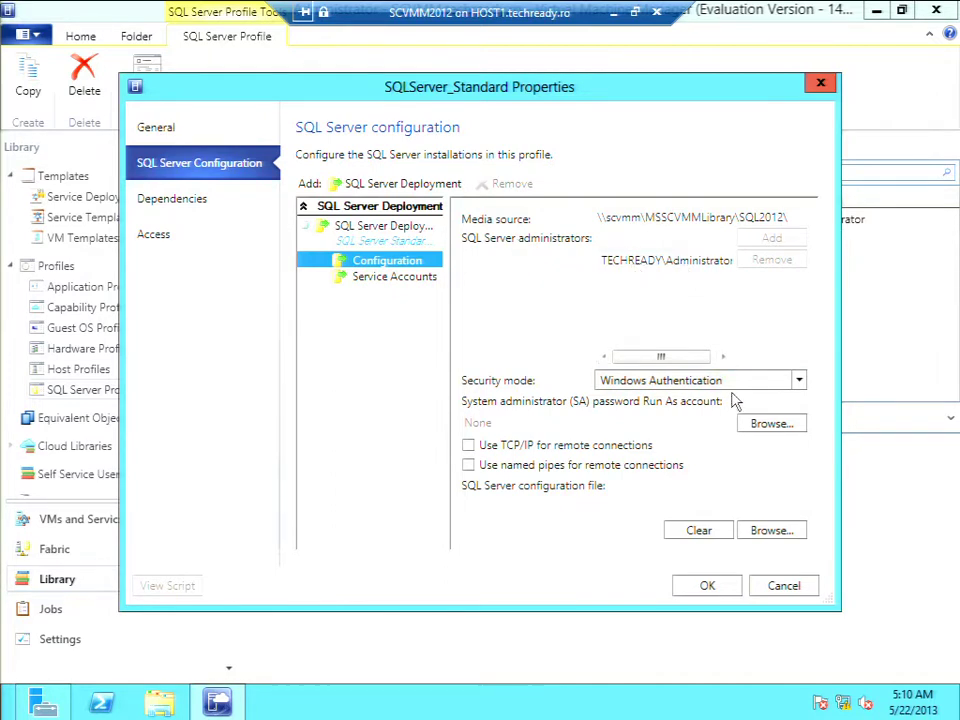
# Try SQL Server Authentication as the profile's security mode, view the service accounts, and discard the changes.
pyautogui.click(799, 380)
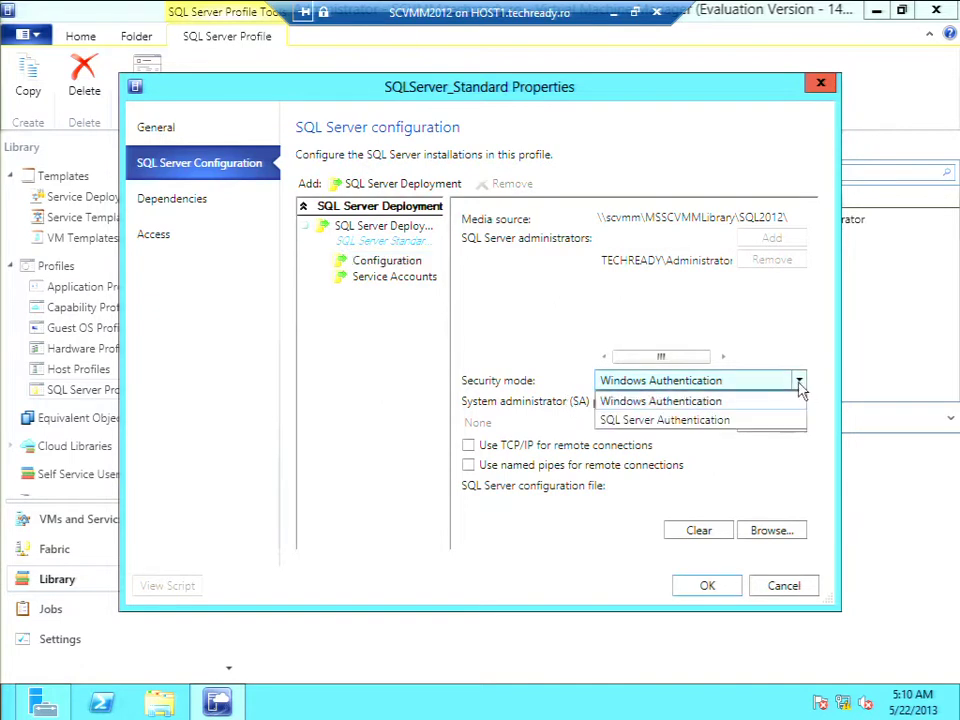
pyautogui.click(728, 425)
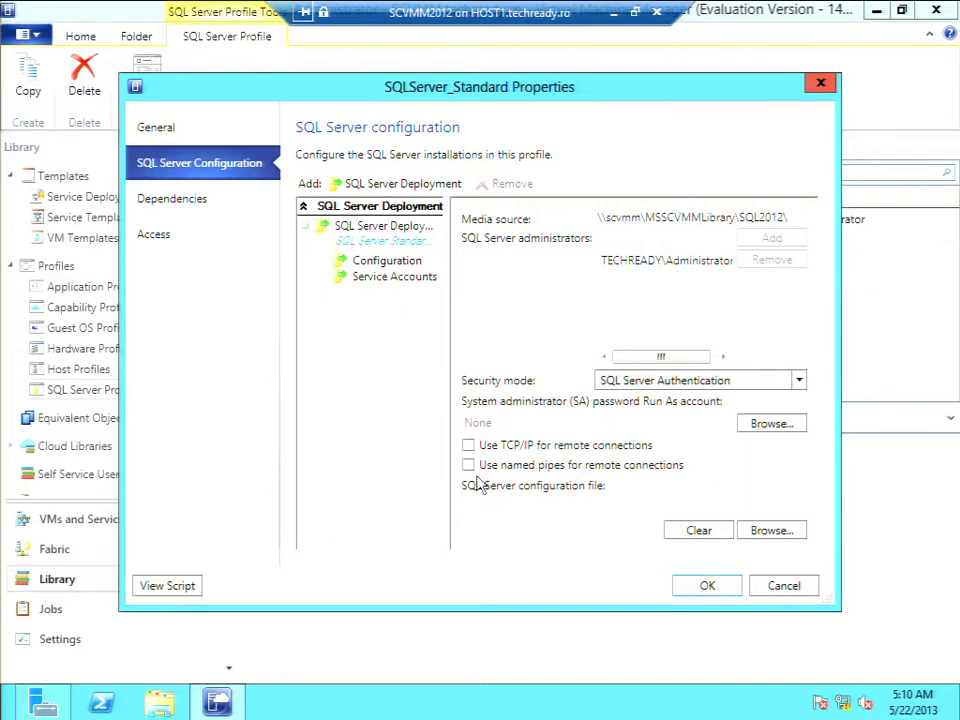
pyautogui.click(362, 278)
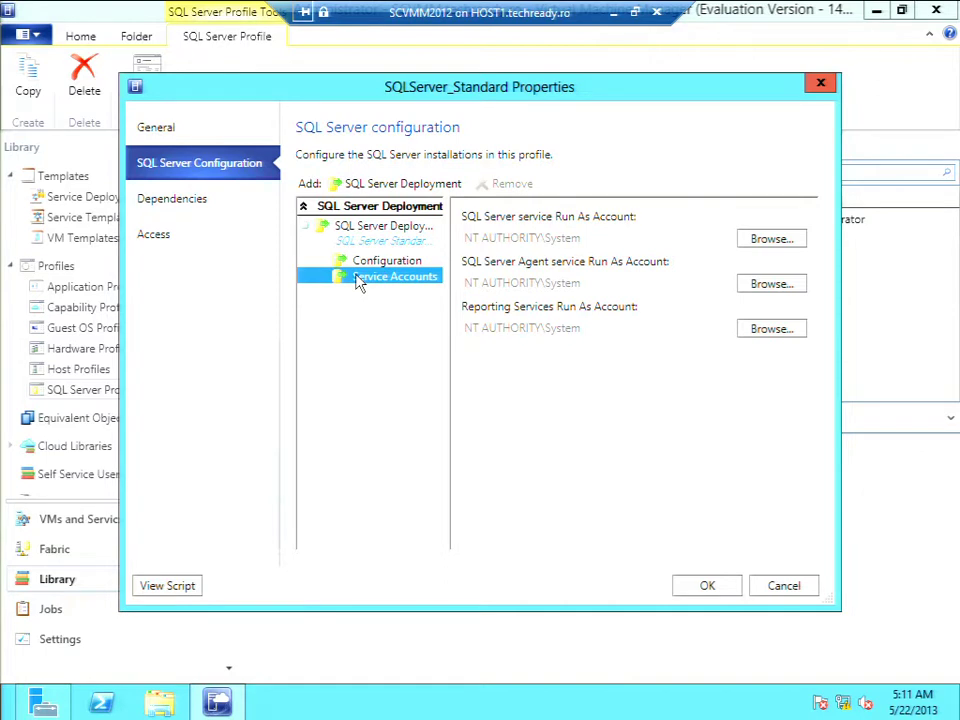
pyautogui.click(786, 590)
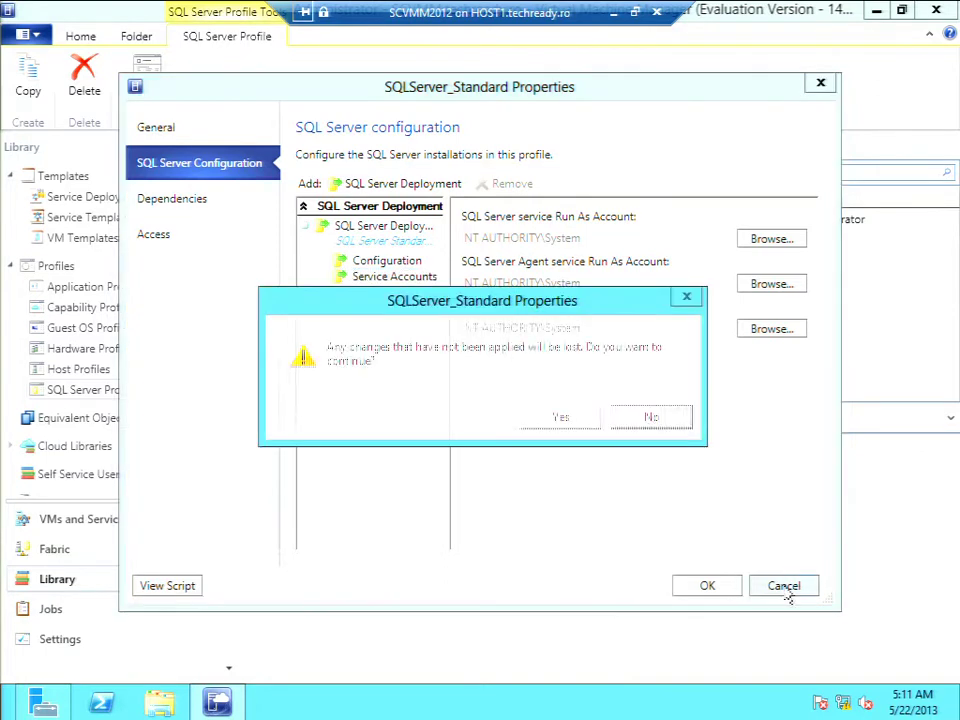
pyautogui.click(543, 419)
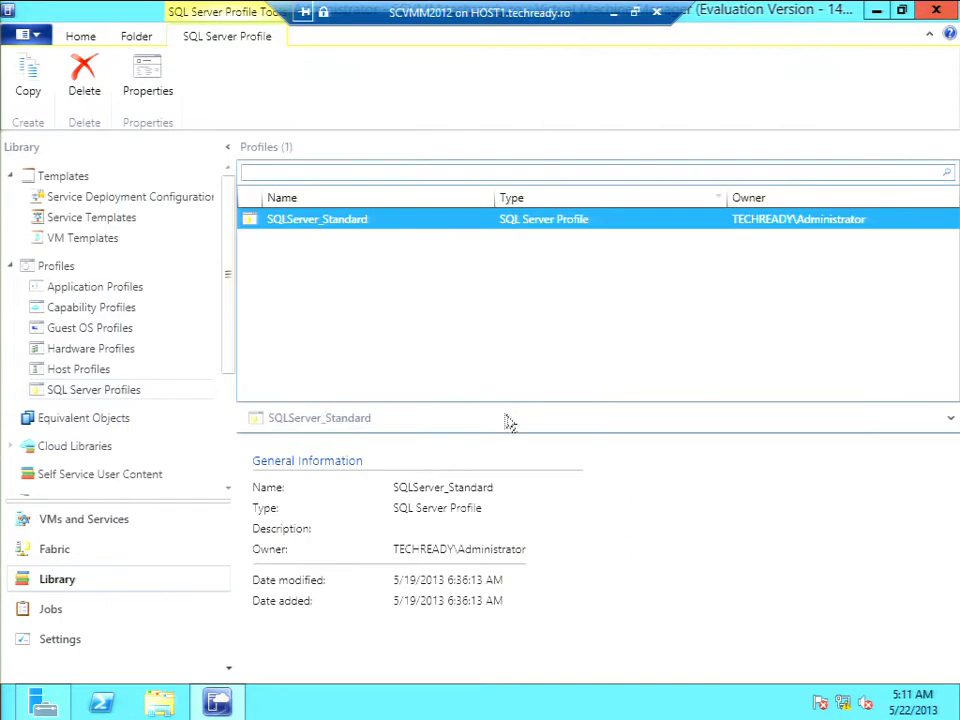
# Review the application configuration and compatible operating systems of the AppServer_AppProfile application profile.
pyautogui.click(110, 288)
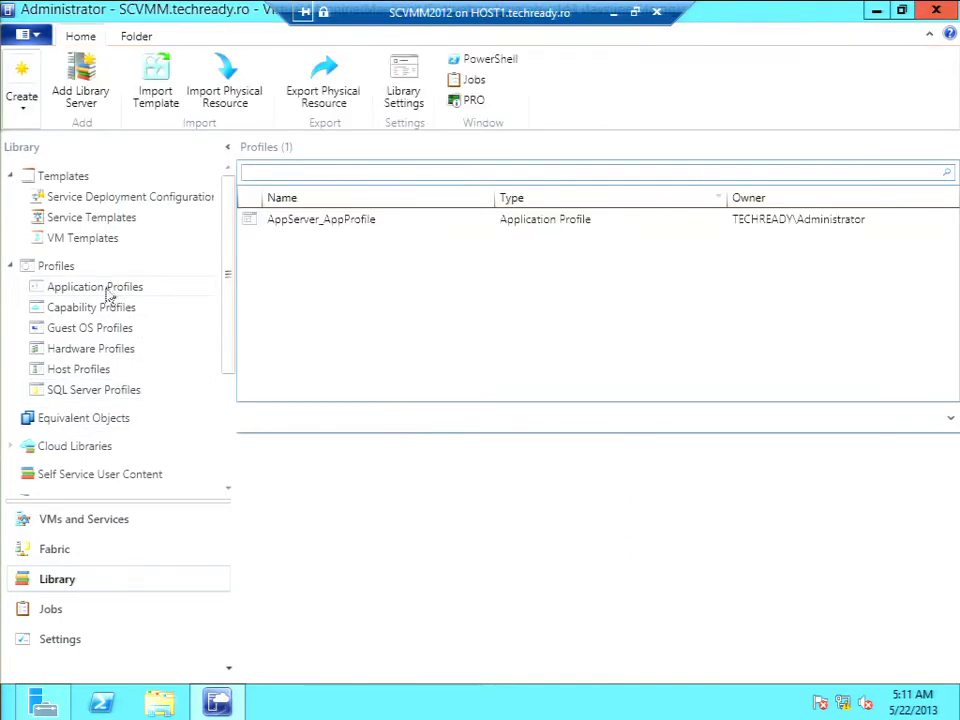
pyautogui.click(318, 221)
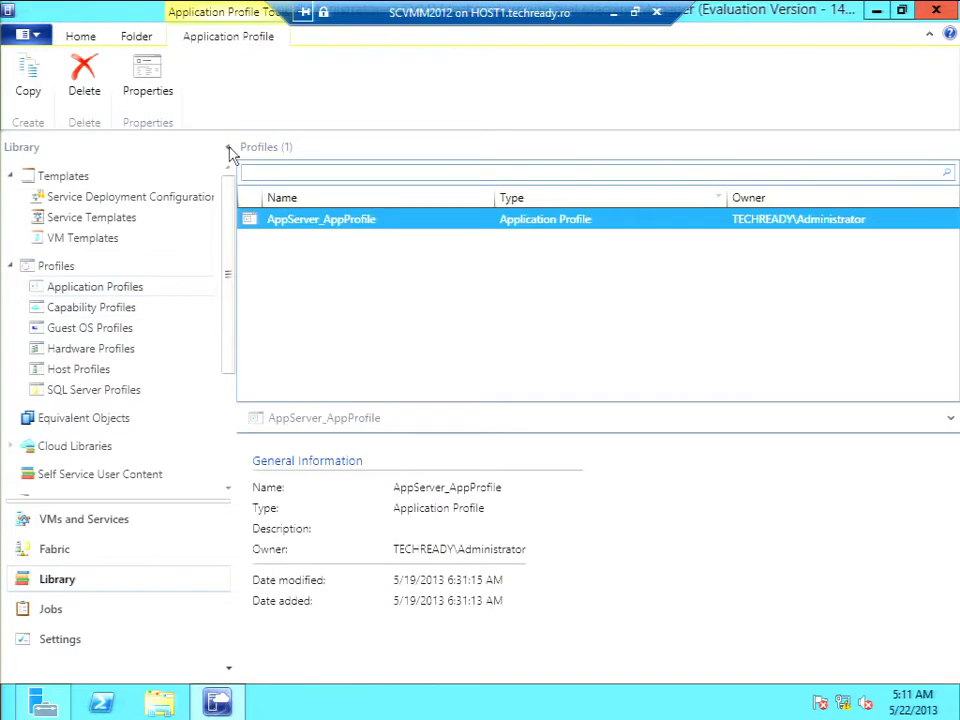
pyautogui.click(158, 92)
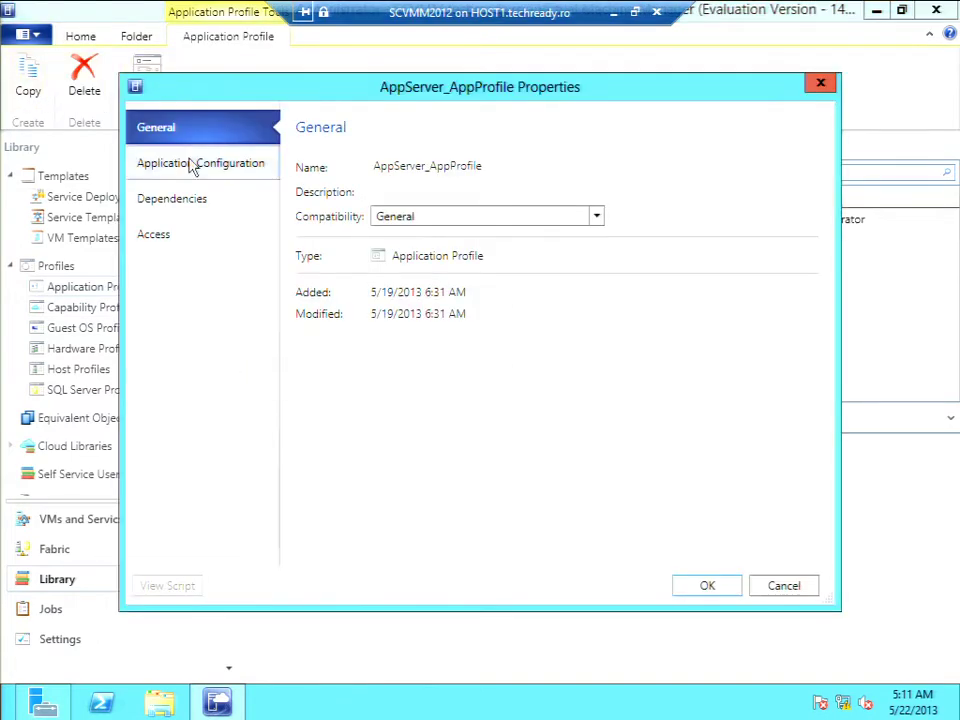
pyautogui.click(193, 167)
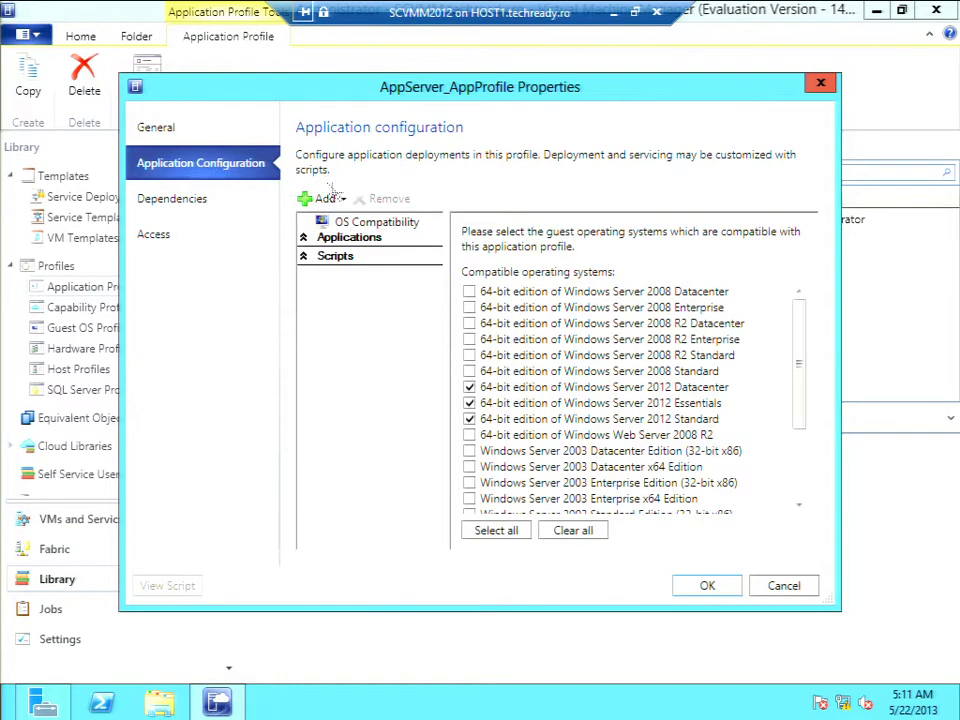
pyautogui.click(383, 236)
# Try adding a SQL Server data-tier application, a virtual application and a web application to the application profile, discarding the changes.
pyautogui.click(329, 202)
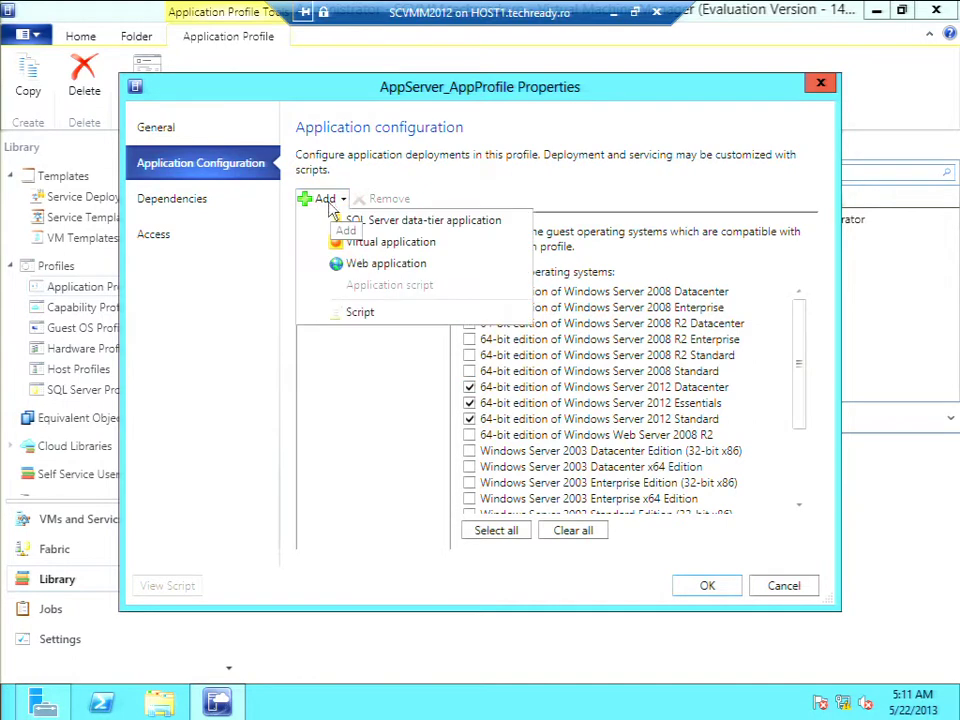
pyautogui.click(400, 221)
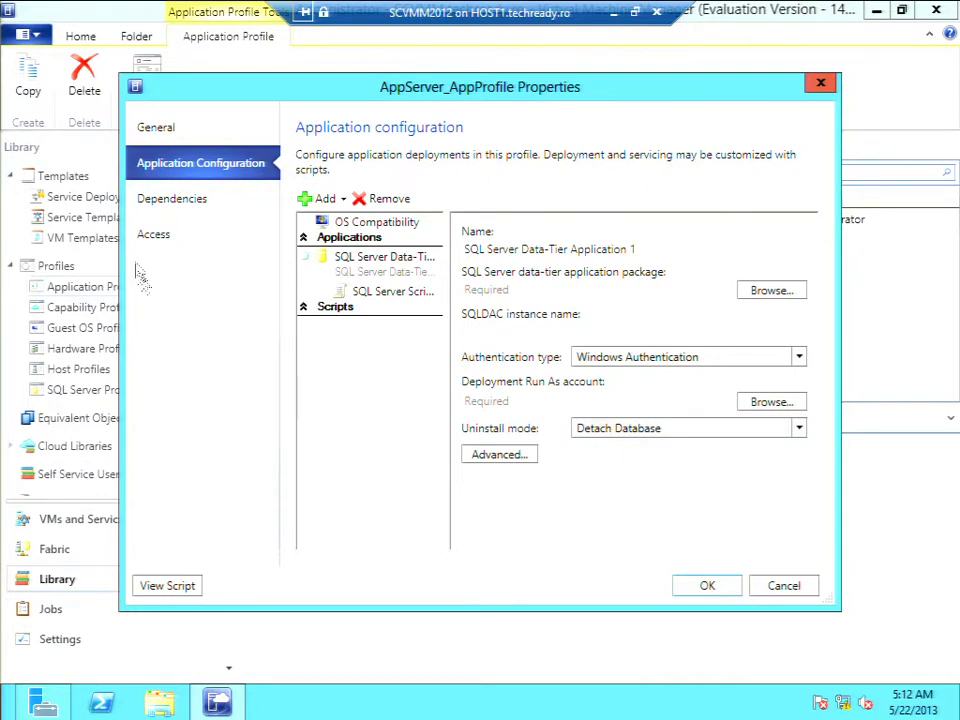
pyautogui.click(325, 200)
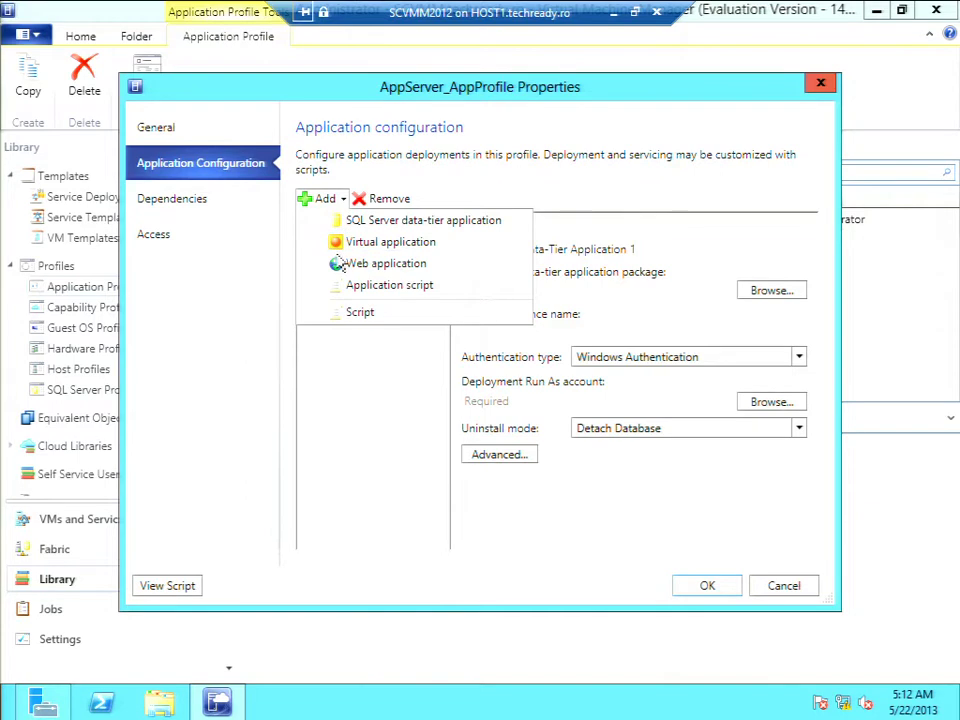
pyautogui.click(340, 244)
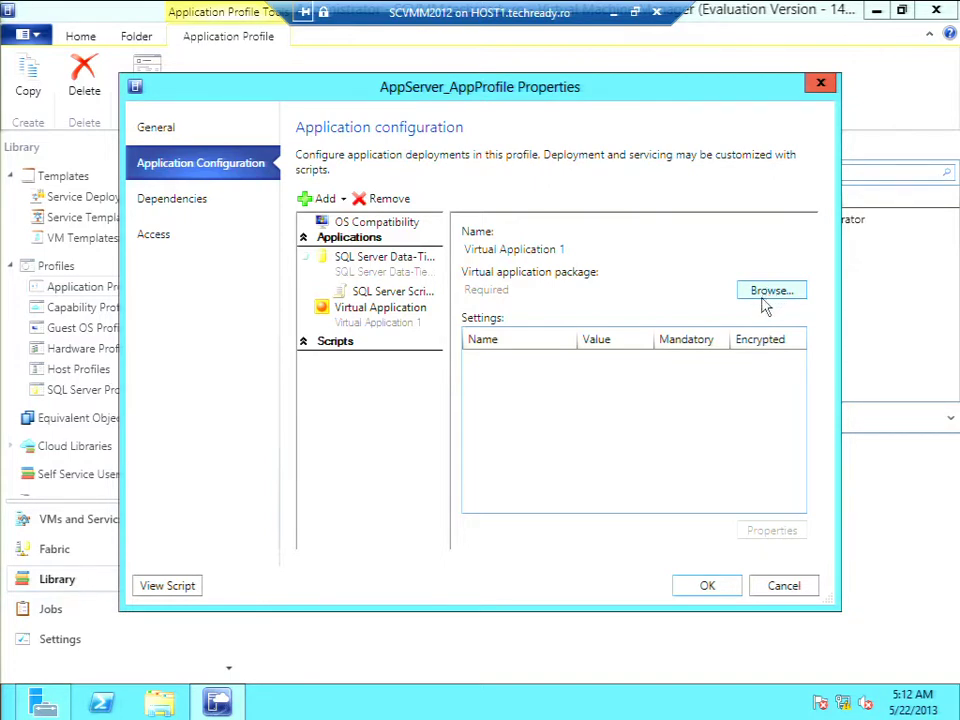
pyautogui.click(160, 210)
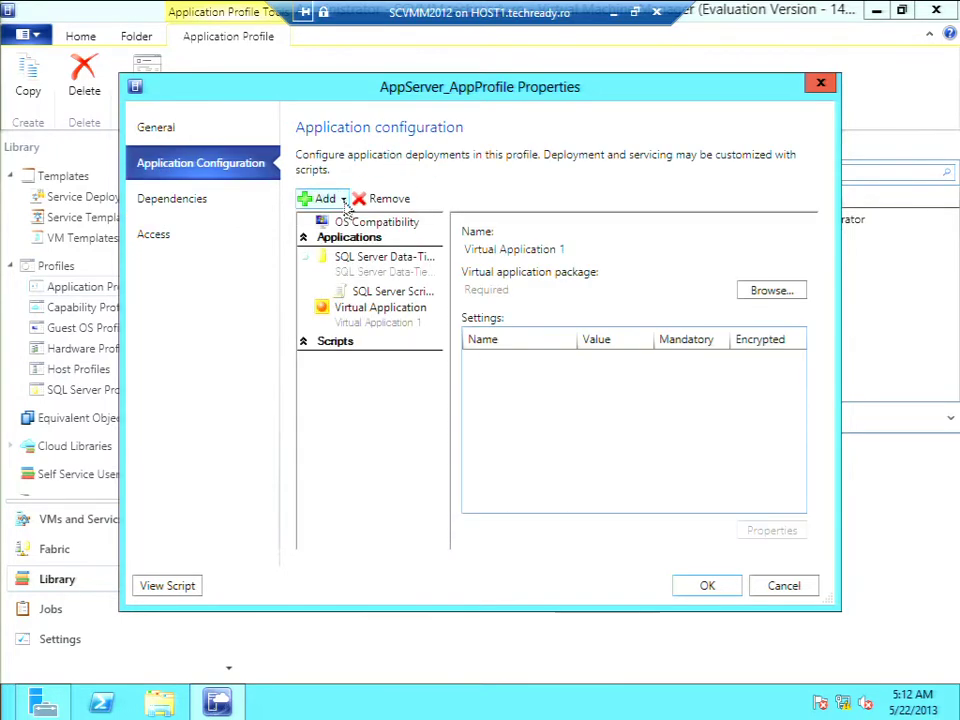
pyautogui.click(343, 198)
pyautogui.click(352, 264)
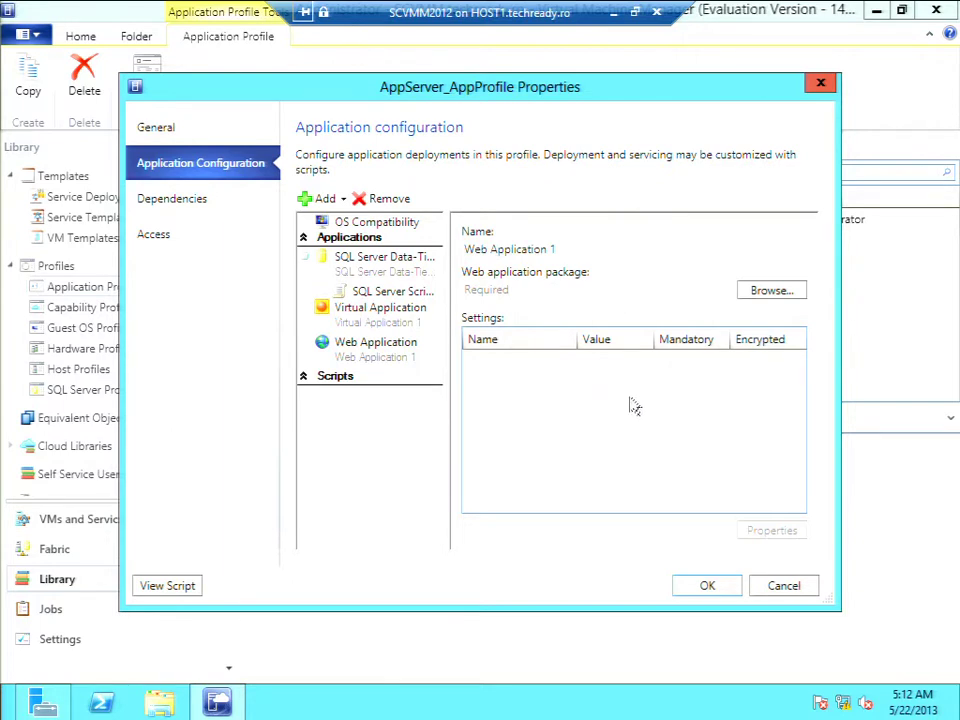
pyautogui.click(775, 590)
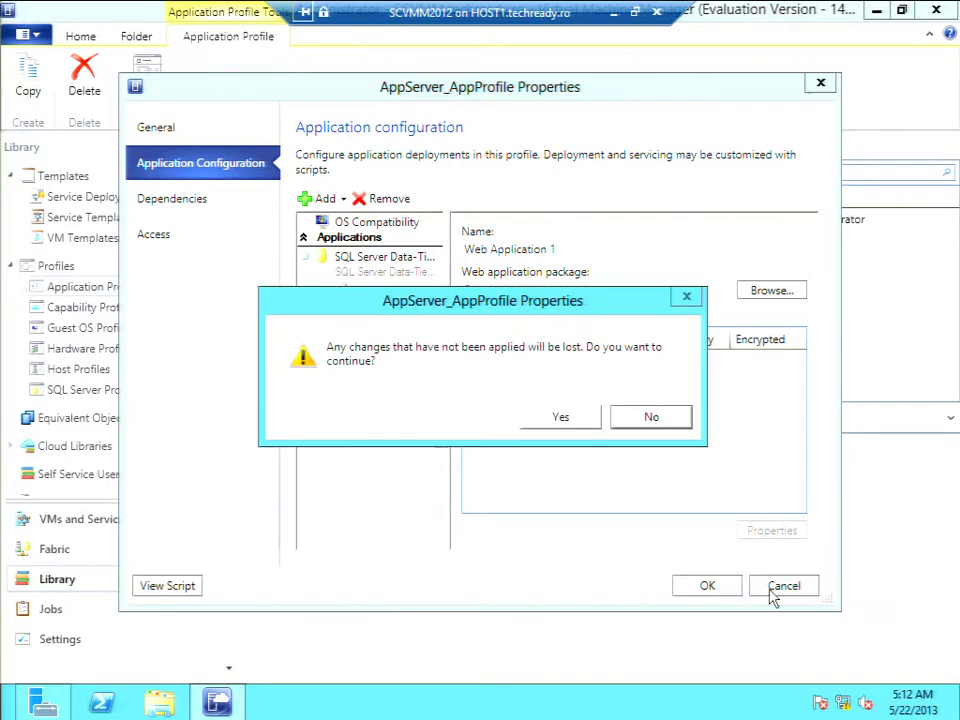
pyautogui.click(562, 422)
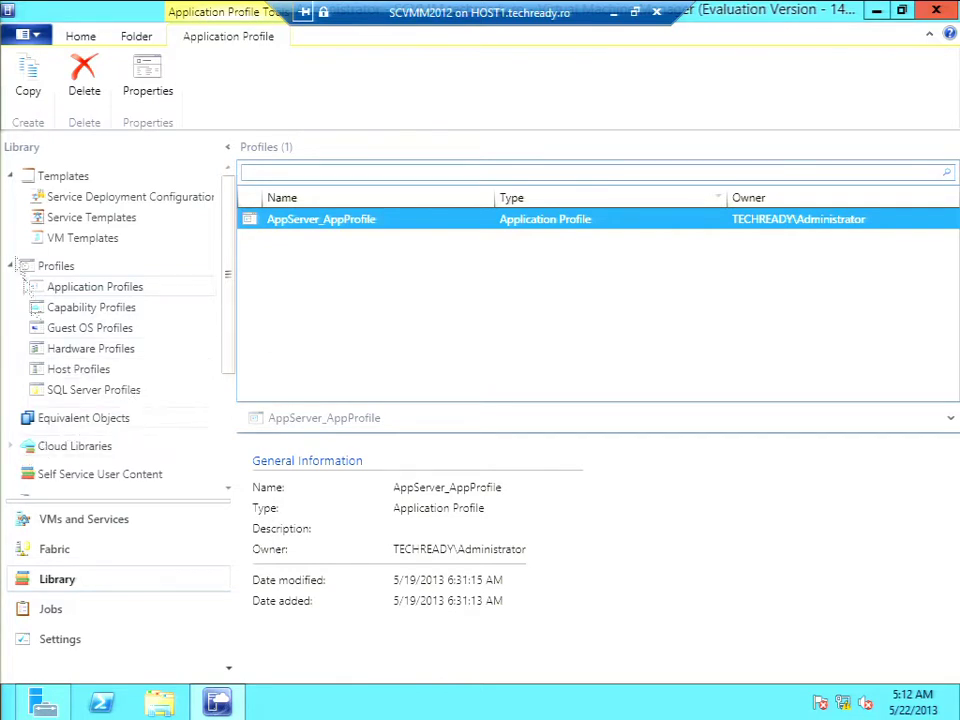
# Display the service templates stored in the library.
pyautogui.click(70, 220)
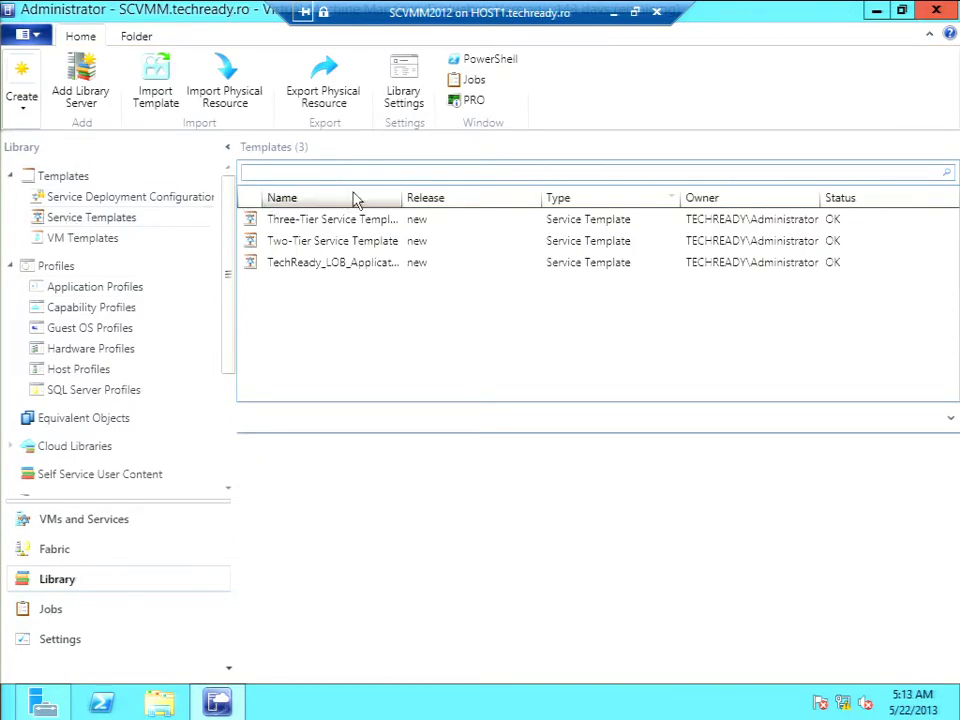
# Review the general properties, service settings and expanded dependencies of the TechReady_LOB_Application service template.
pyautogui.click(338, 265)
pyautogui.rightClick(338, 272)
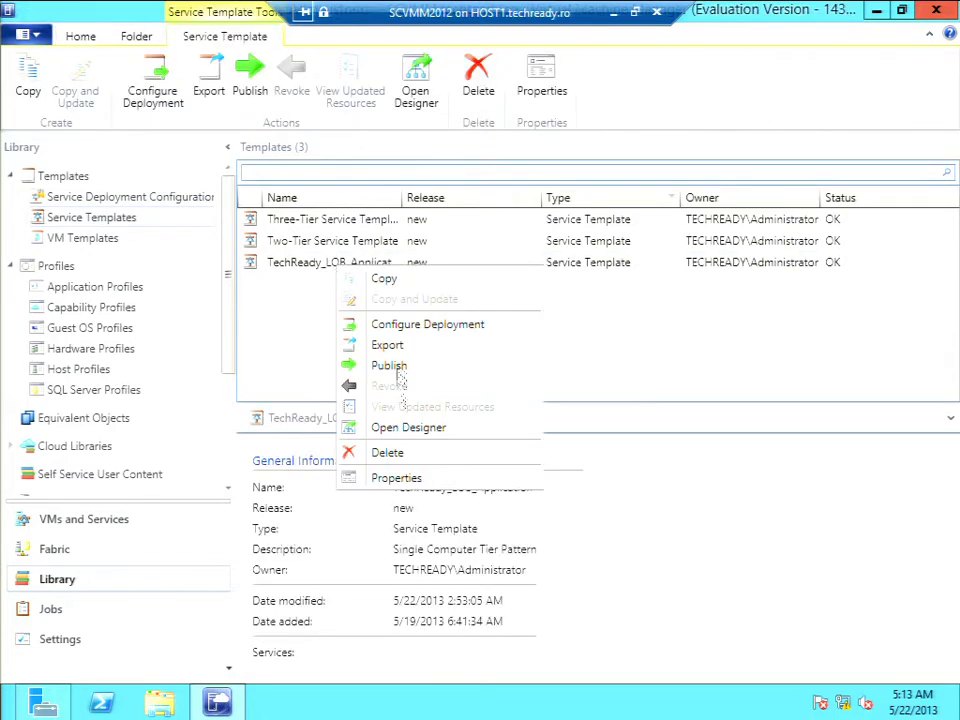
pyautogui.click(370, 476)
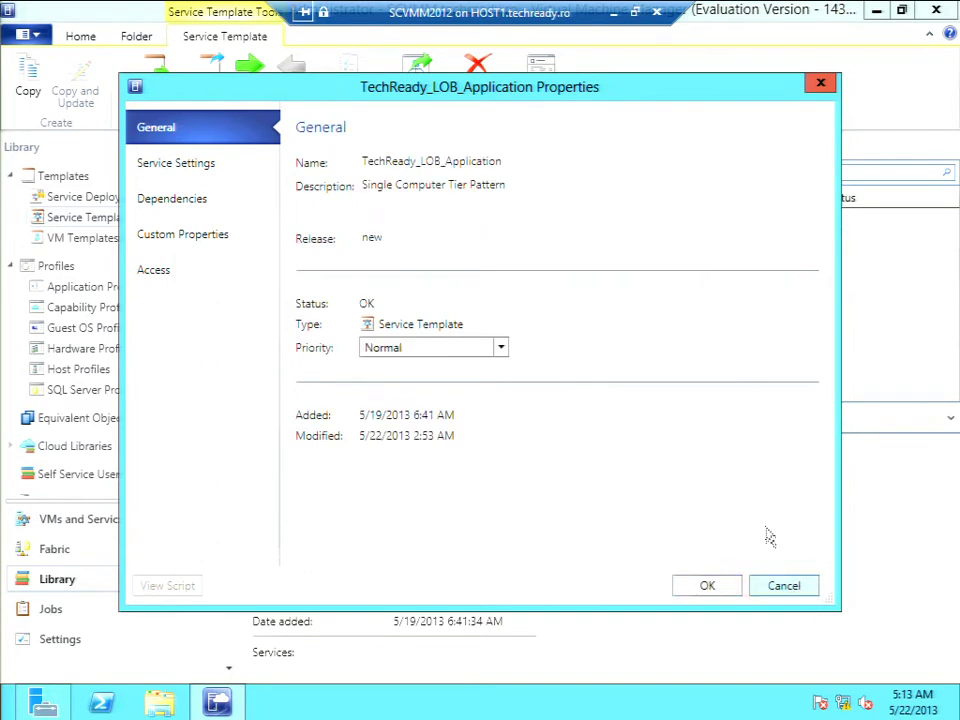
pyautogui.click(190, 178)
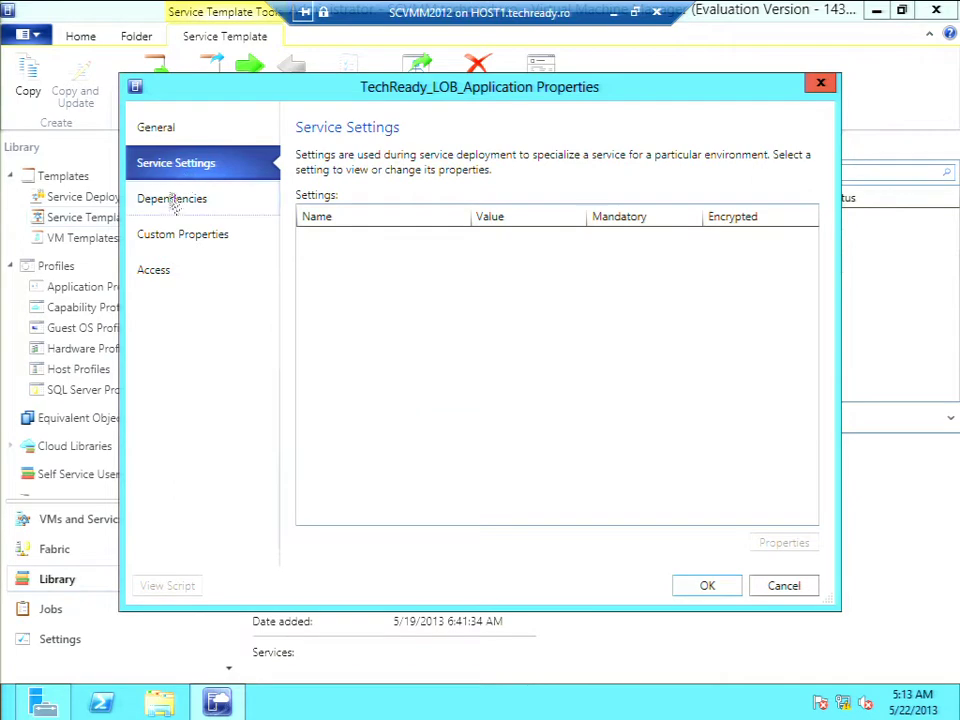
pyautogui.click(168, 205)
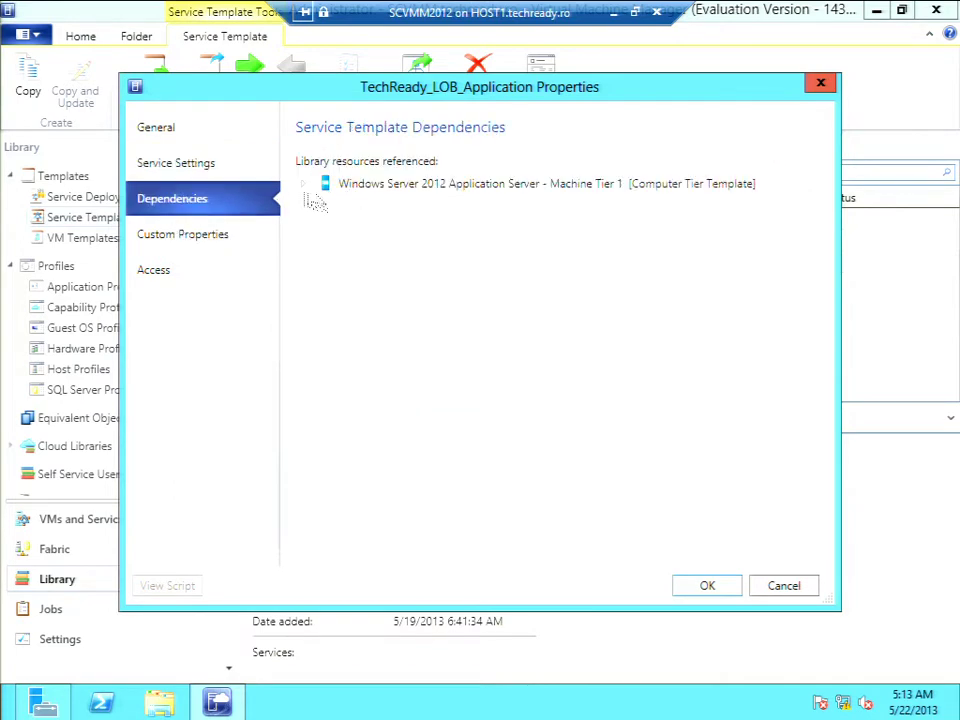
pyautogui.click(303, 185)
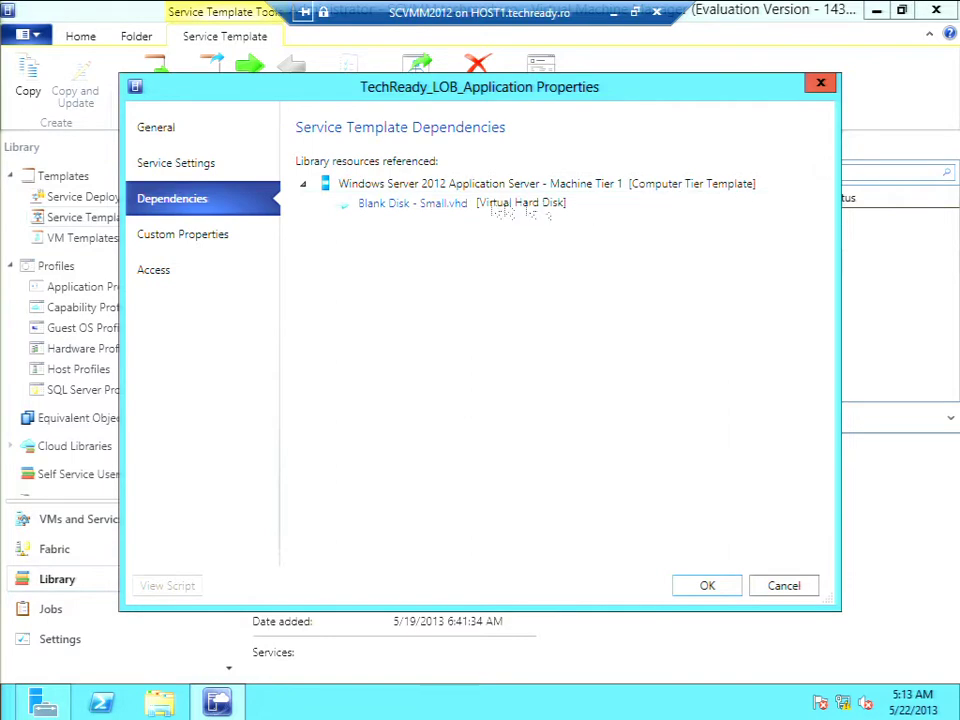
# Review the service template's custom properties and self-service access, then close its properties without changes.
pyautogui.click(160, 240)
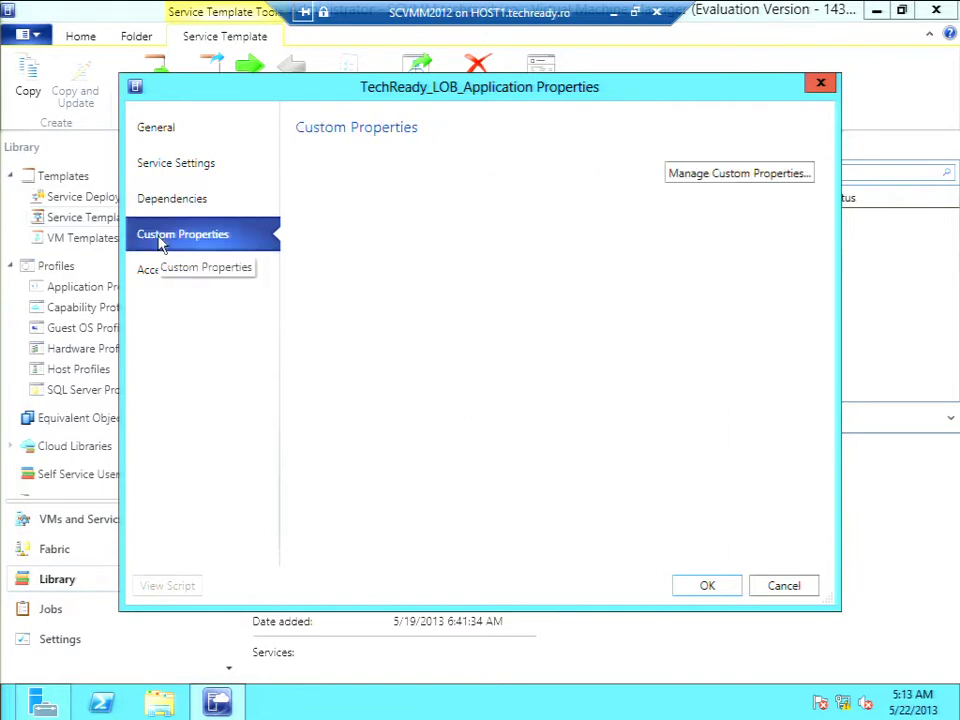
pyautogui.click(731, 180)
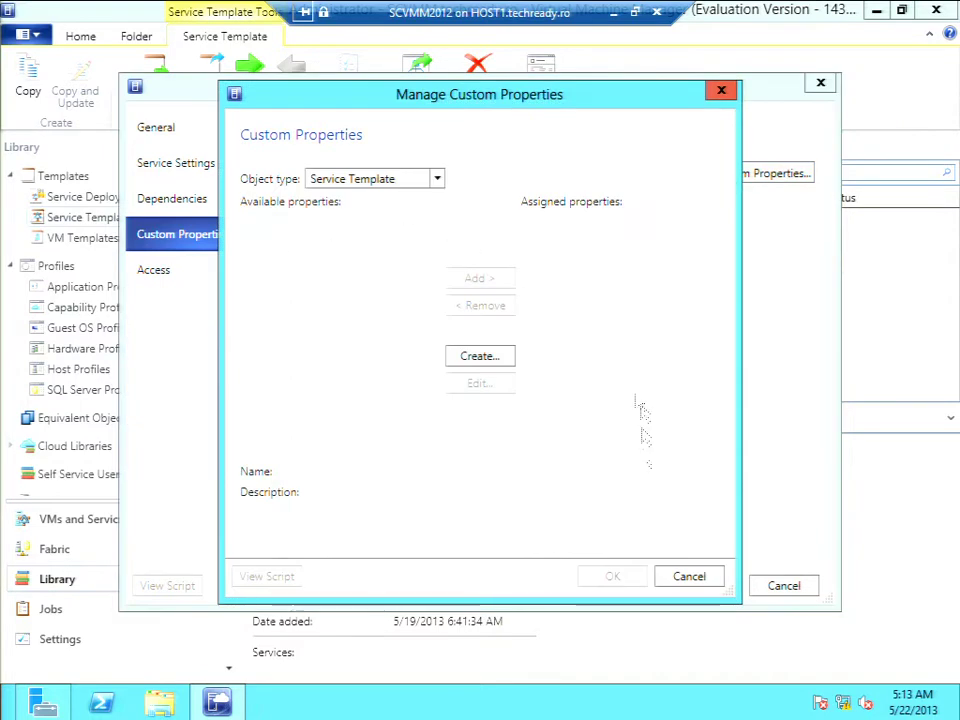
pyautogui.click(691, 575)
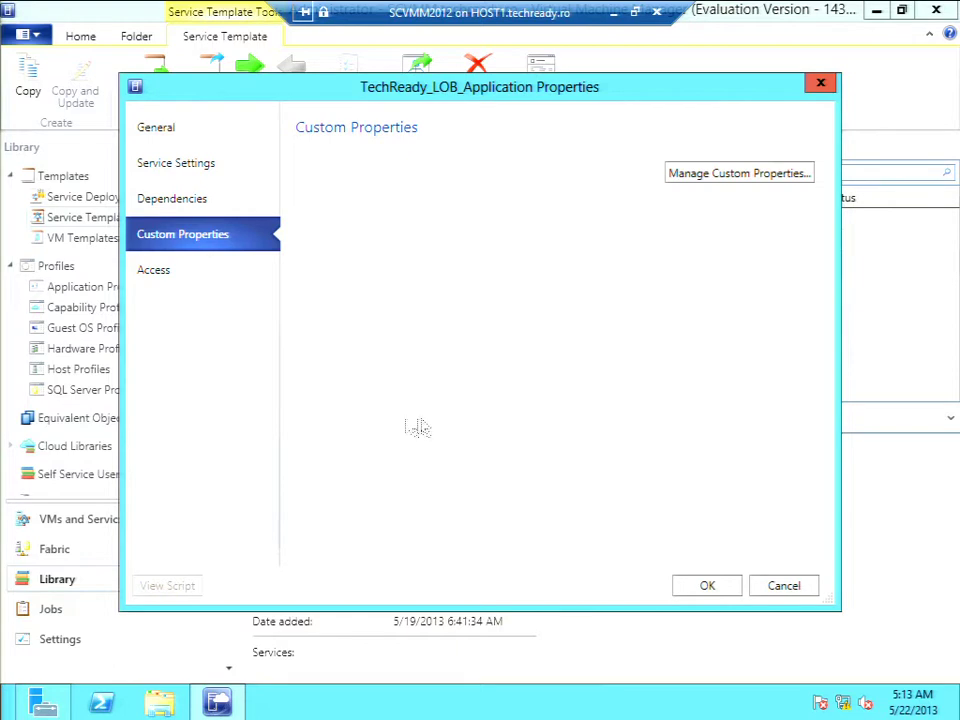
pyautogui.click(151, 279)
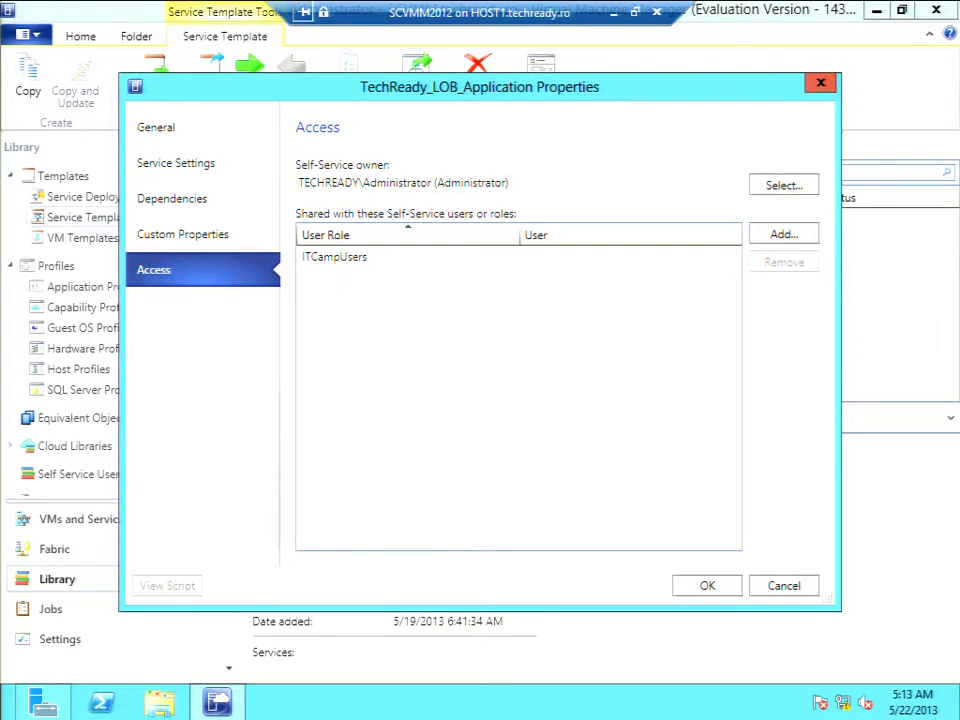
pyautogui.click(776, 588)
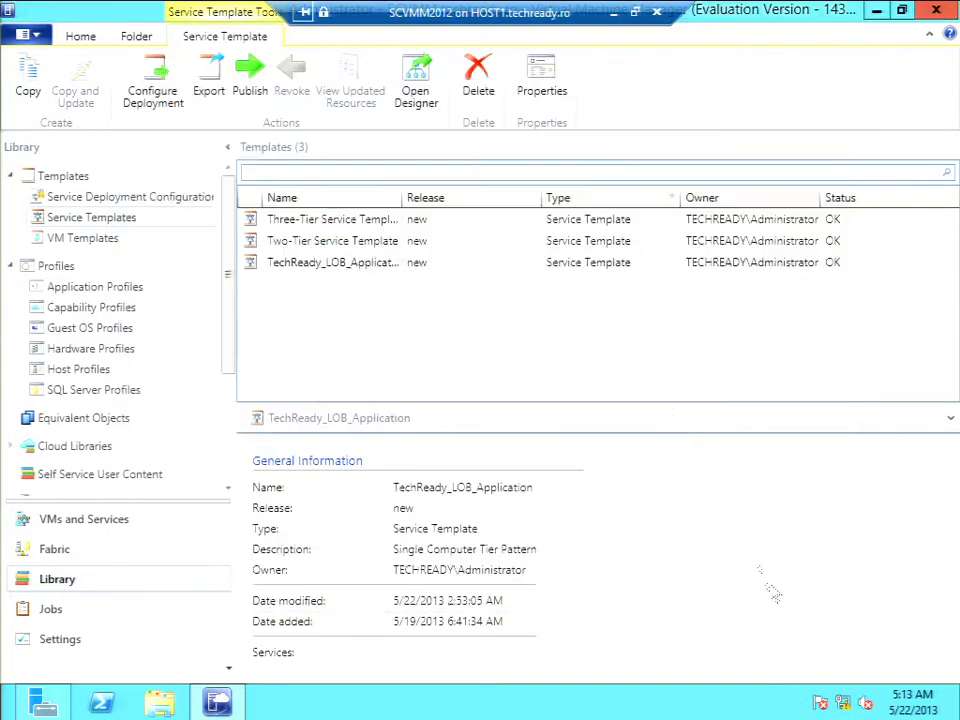
# Open the TechReady_LOB_Application template in the designer and view the NIC 1 network adapter settings.
pyautogui.click(514, 261)
pyautogui.click(413, 80)
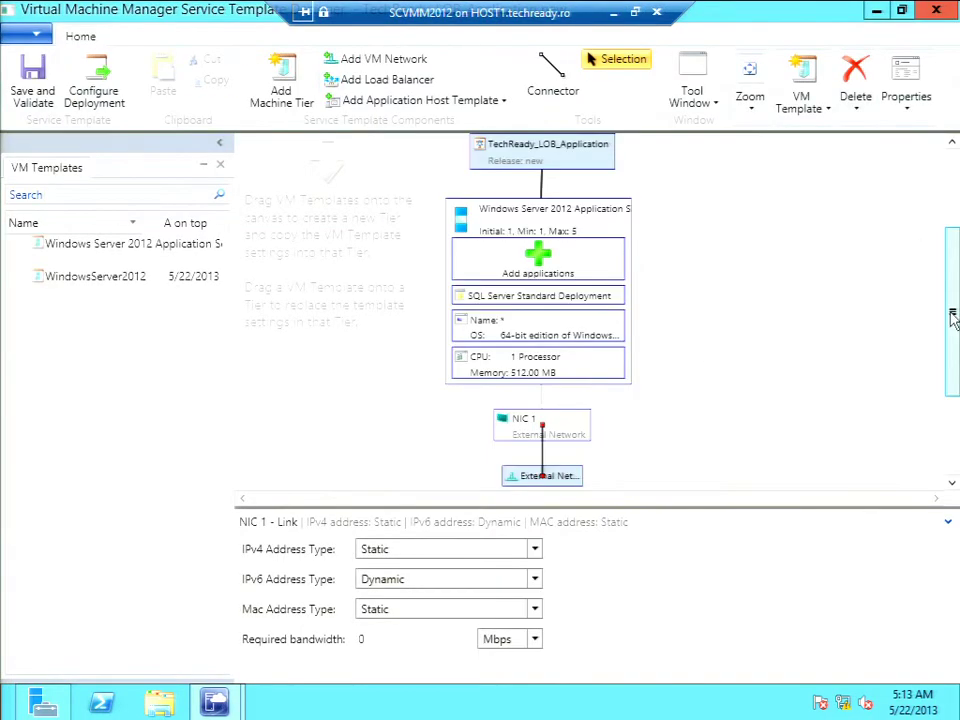
pyautogui.moveTo(951, 300)
pyautogui.mouseDown()
pyautogui.moveTo(953, 285)
pyautogui.moveTo(953, 312)
pyautogui.mouseUp()
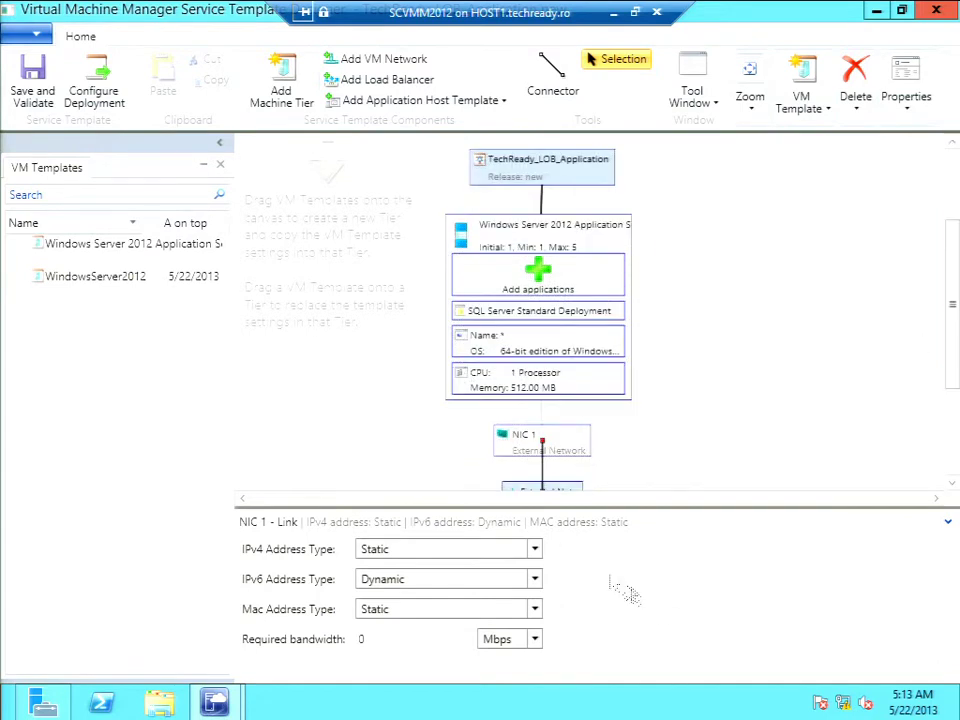
pyautogui.click(520, 442)
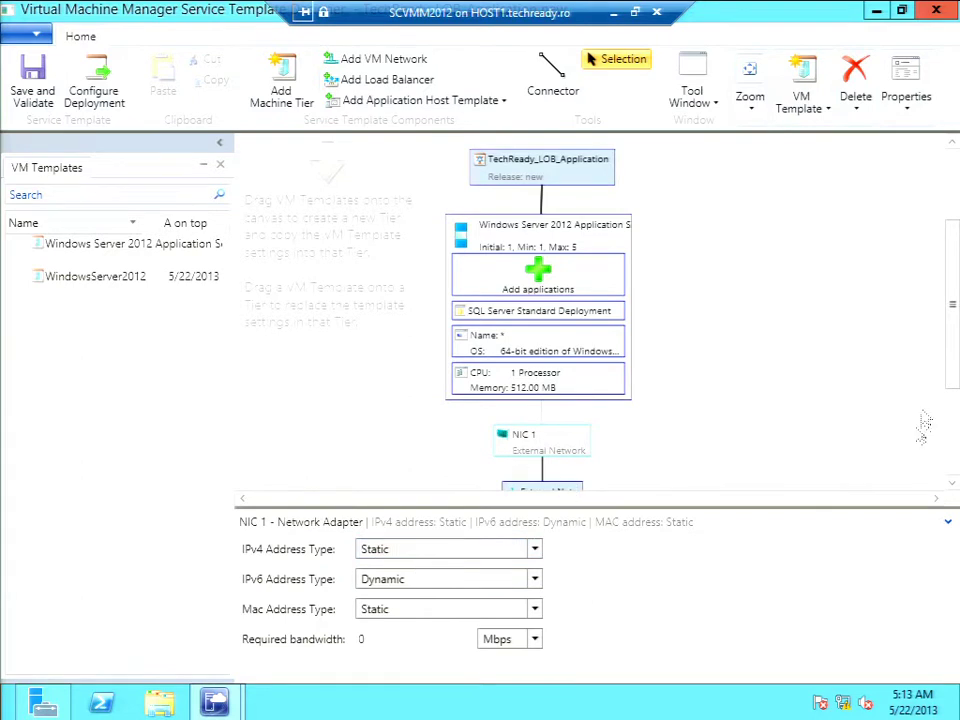
pyautogui.moveTo(952, 362); pyautogui.dragTo(952, 381)
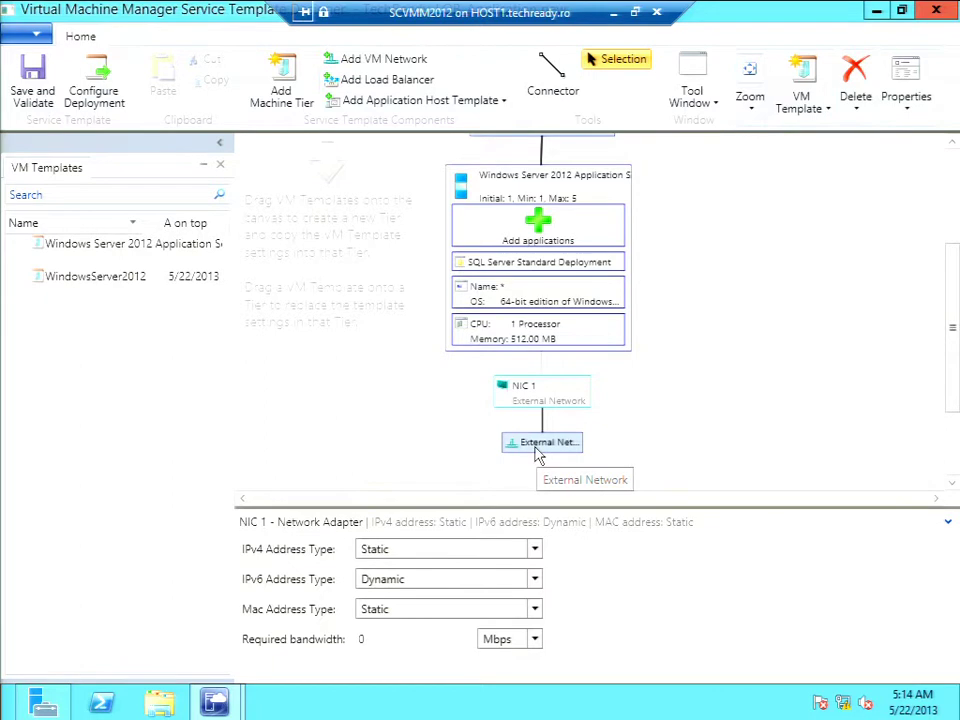
# Replace the External Network connected to NIC 1 with the existing ITCamp VM network.
pyautogui.click(537, 452)
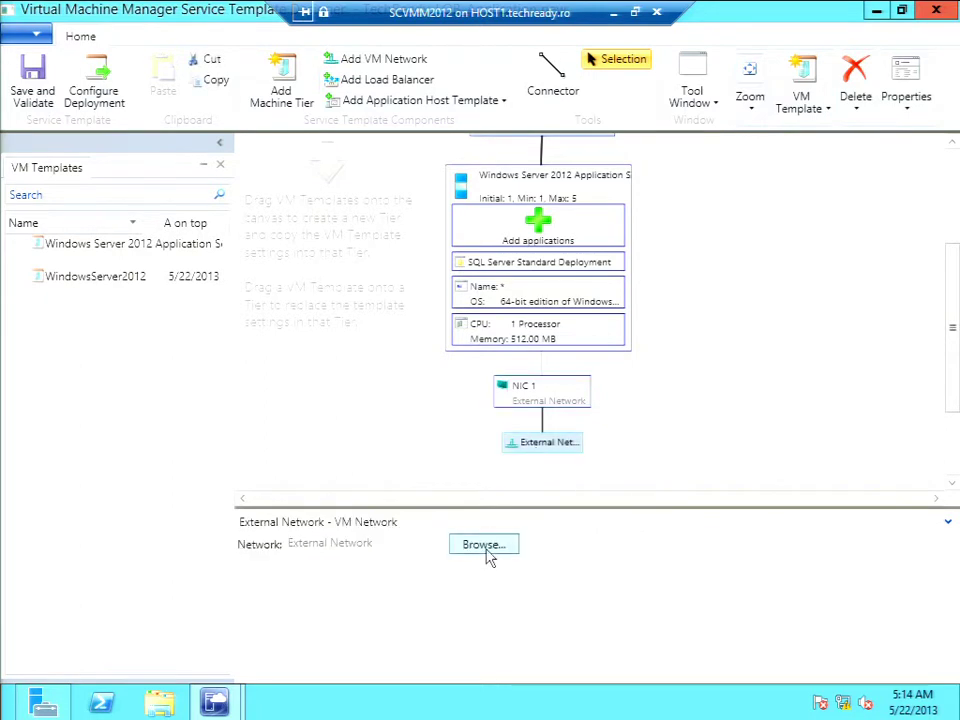
pyautogui.click(486, 549)
pyautogui.click(323, 374)
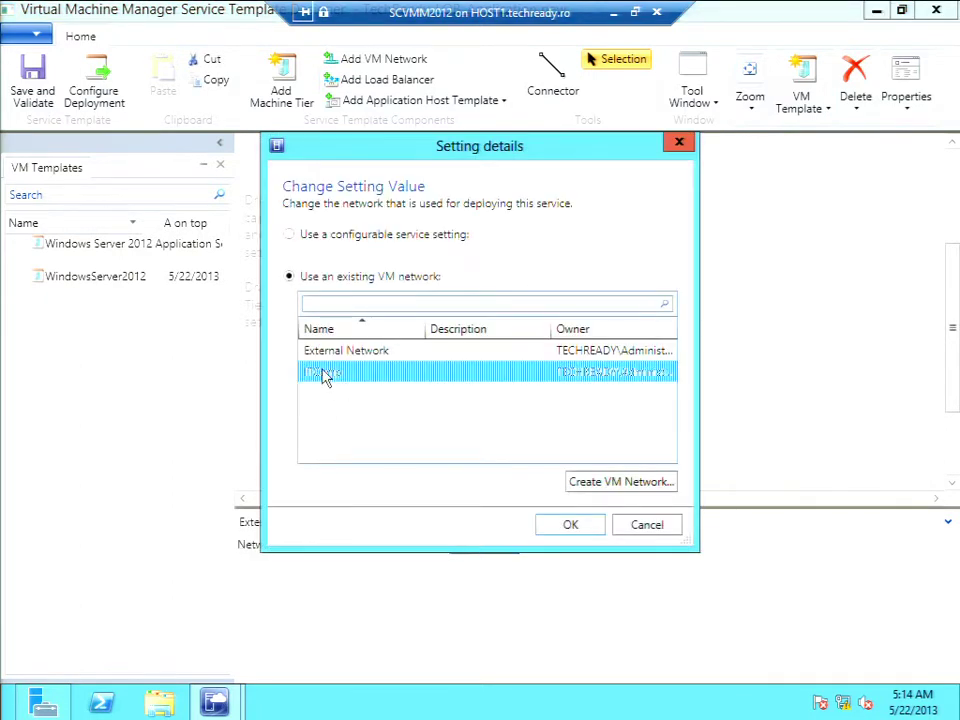
pyautogui.click(572, 532)
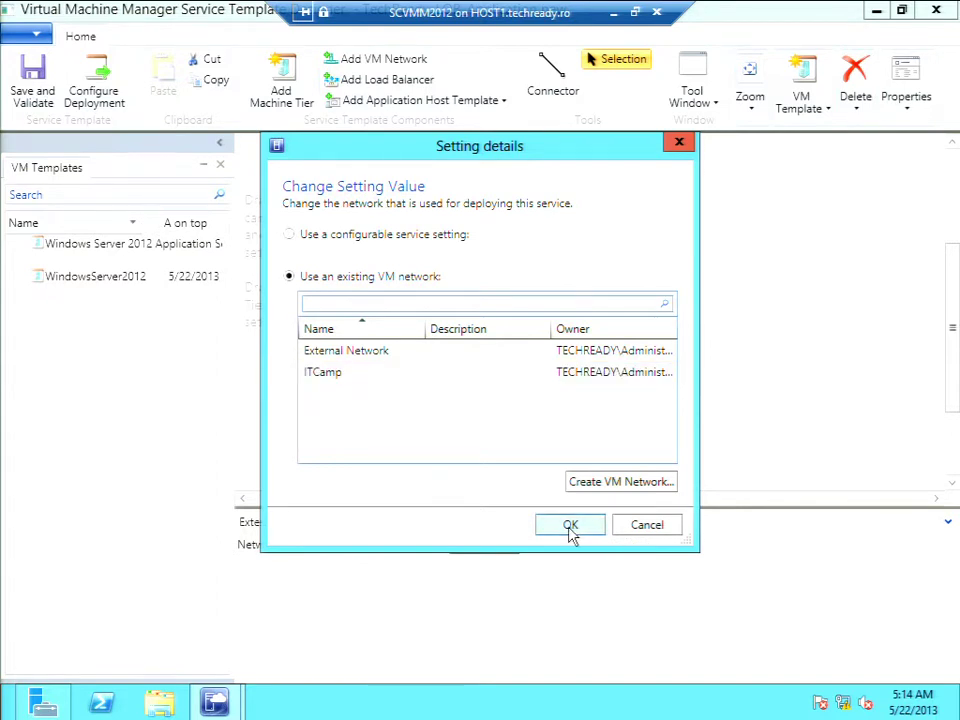
pyautogui.click(570, 527)
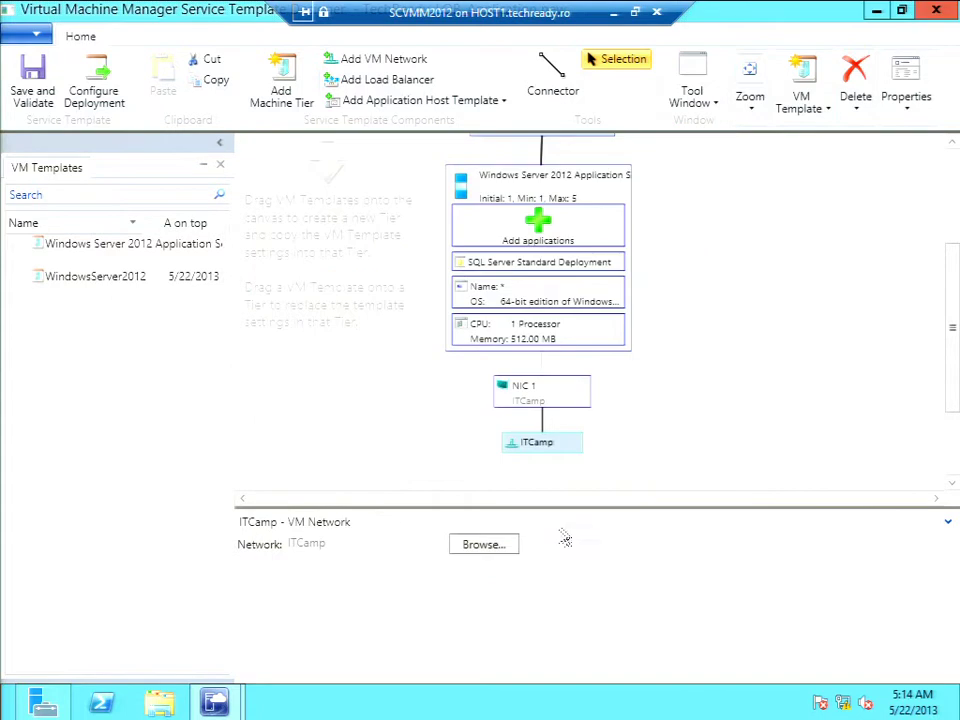
# Examine the NIC 1 address types and the machine tier's scale-out, instance count and availability set options.
pyautogui.click(517, 390)
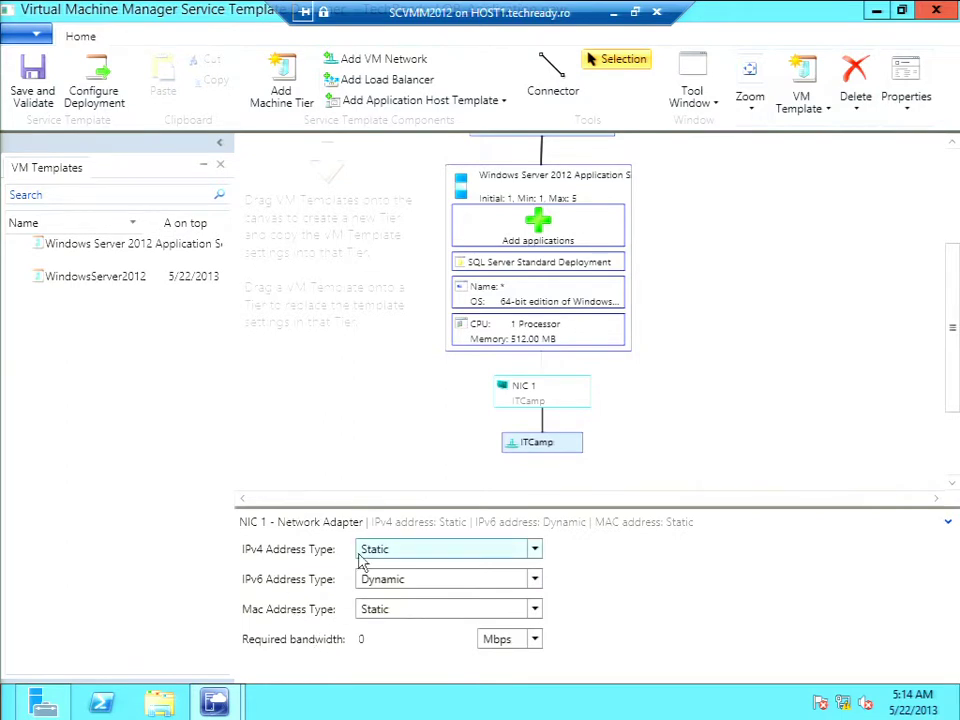
pyautogui.click(503, 343)
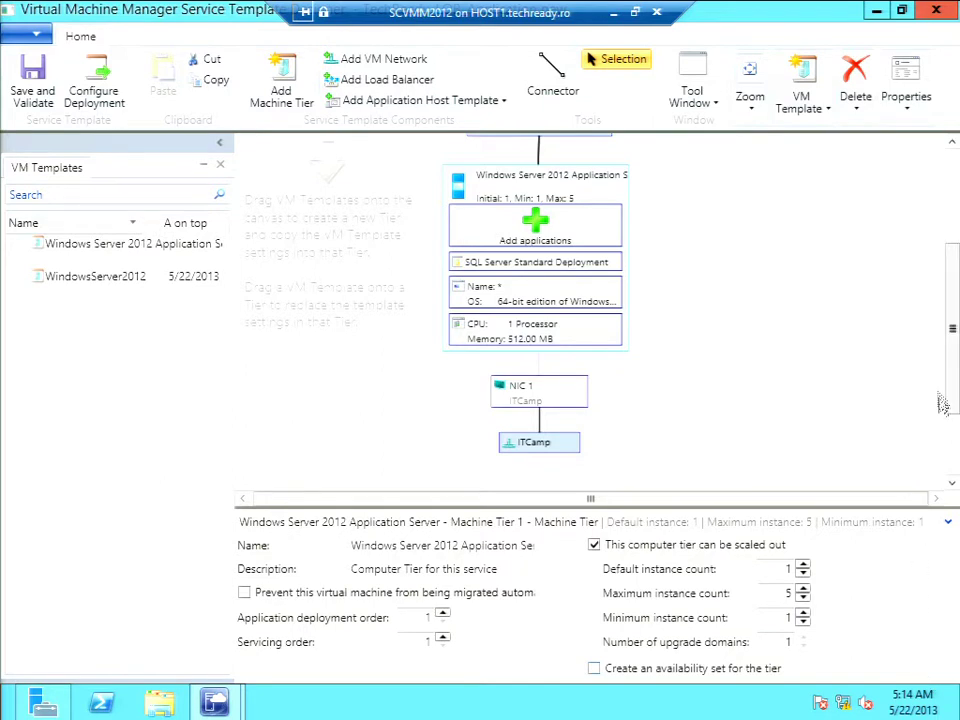
pyautogui.scroll(1, 955, 280)
pyautogui.scroll(3, 957, 270)
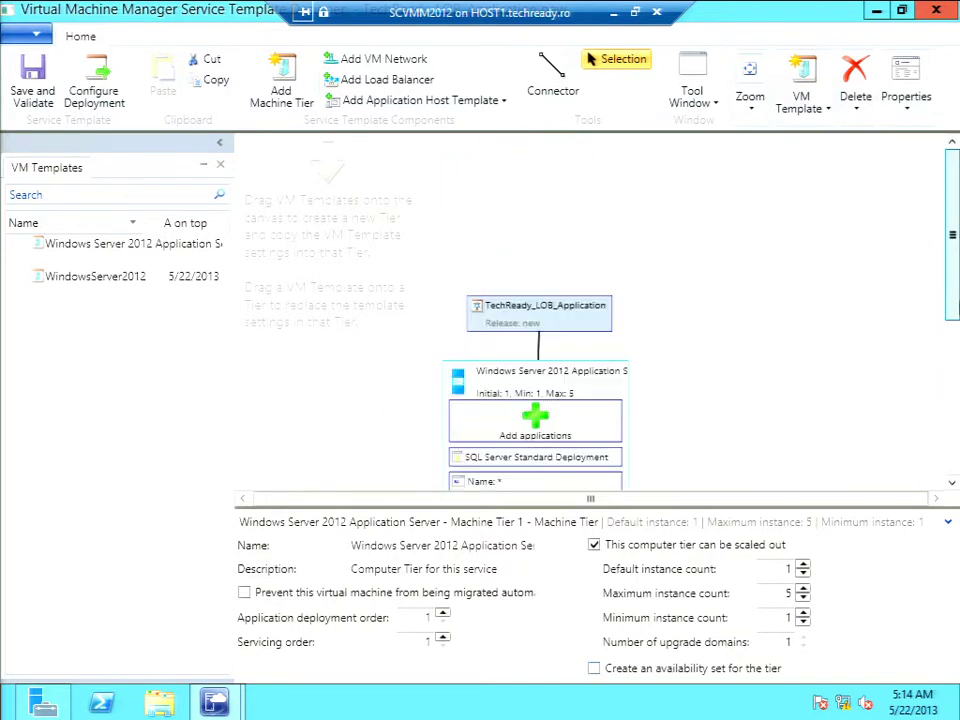
pyautogui.scroll(-5, 956, 350)
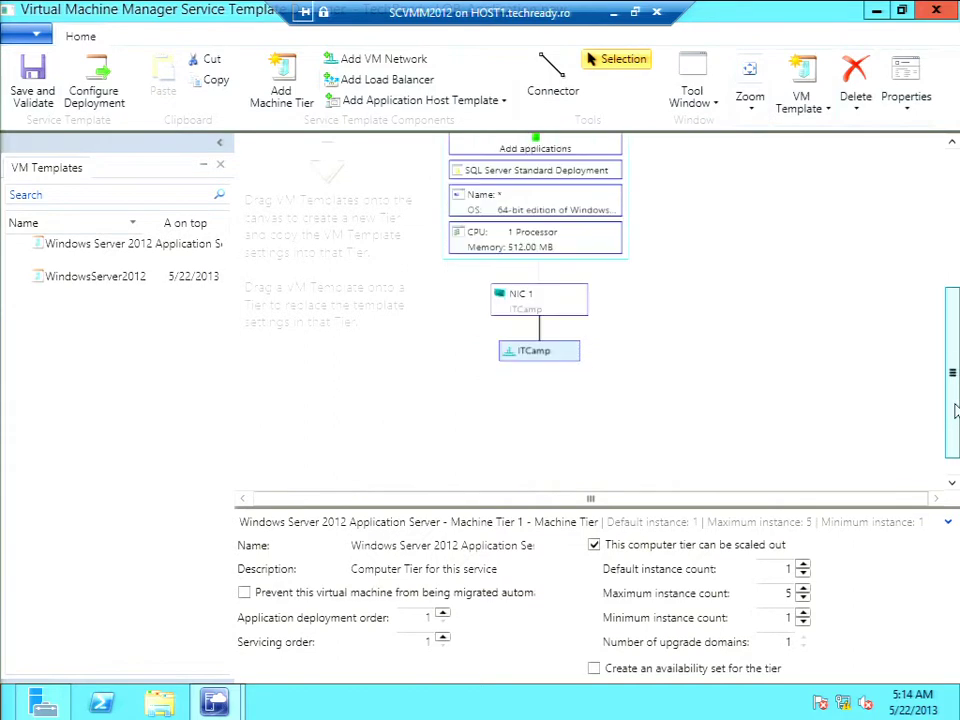
pyautogui.scroll(2, 955, 390)
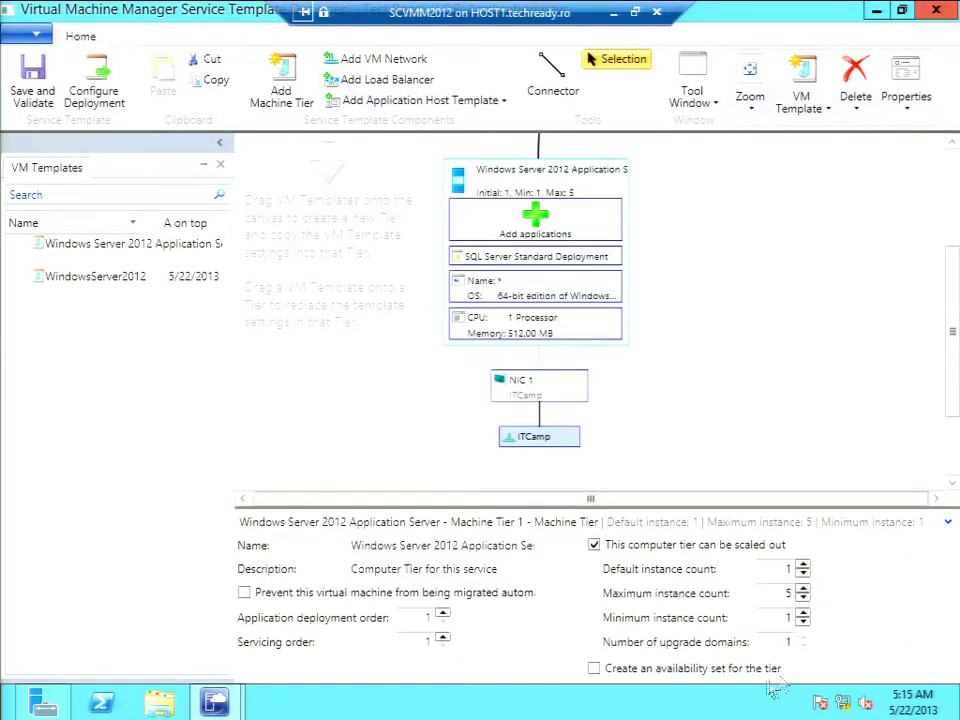
pyautogui.scroll(-3, 954, 468)
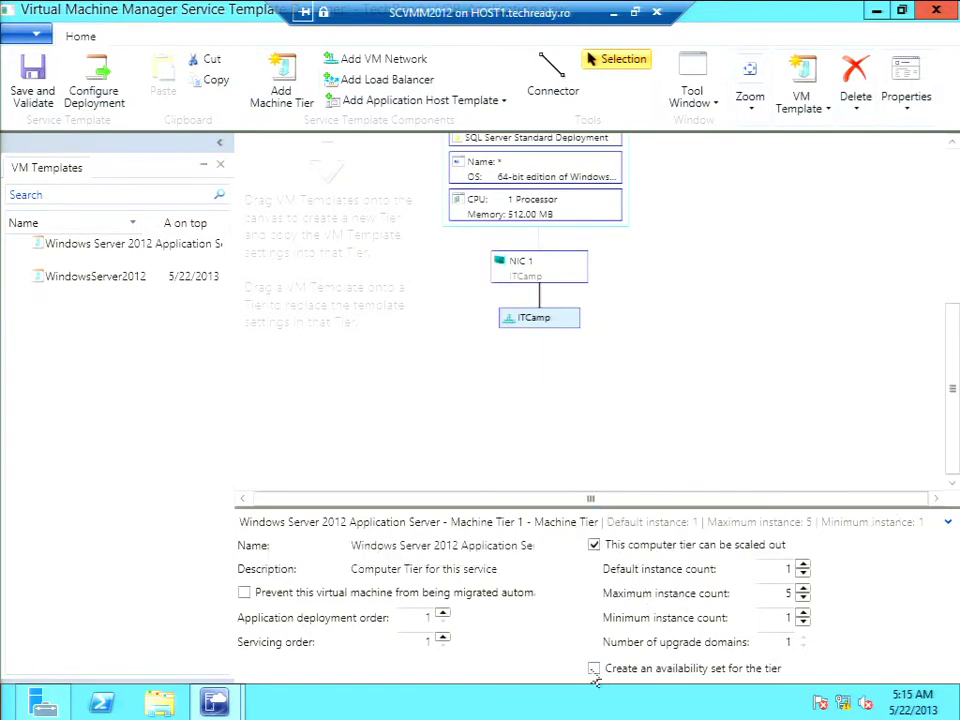
pyautogui.moveTo(954, 410); pyautogui.dragTo(951, 292)
# Save the service template and review its full properties, including service settings and dependencies.
pyautogui.click(532, 226)
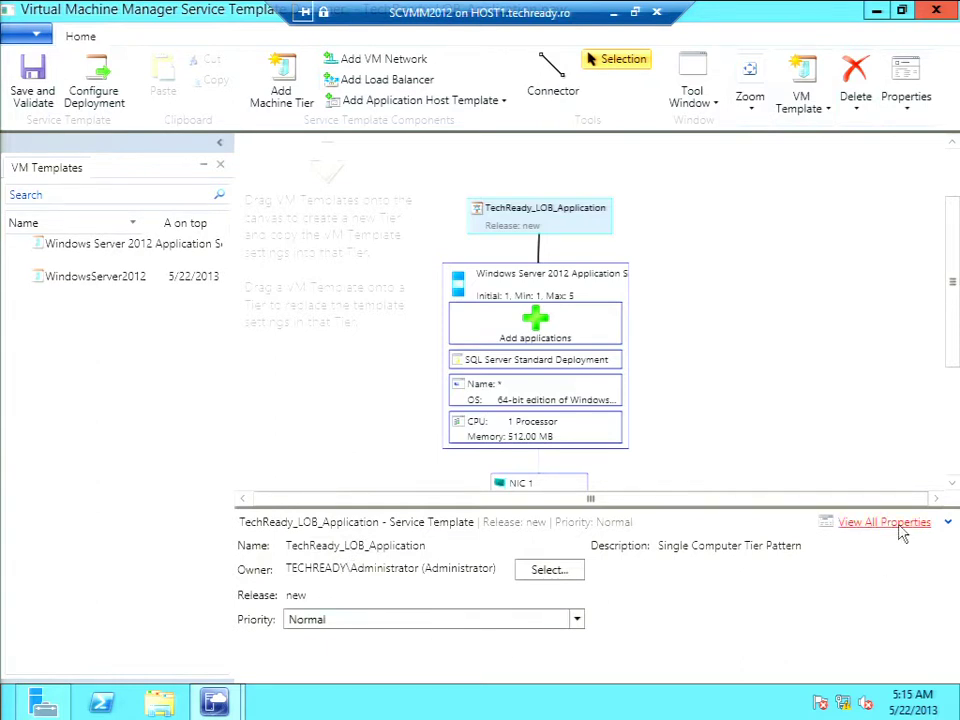
pyautogui.hotkey('ctrl', 's')
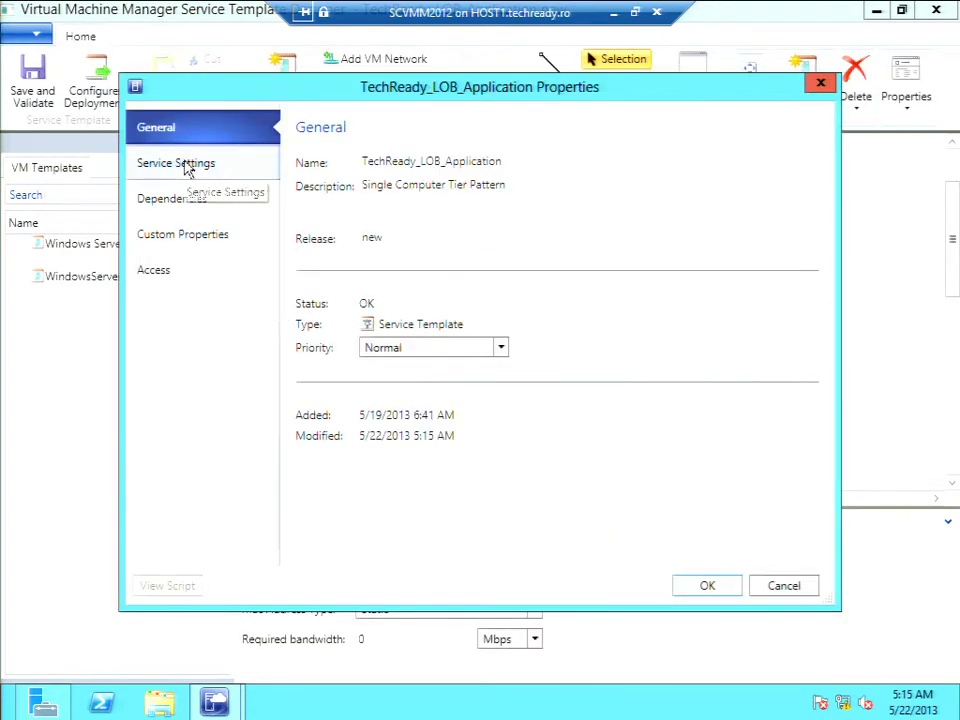
pyautogui.click(187, 167)
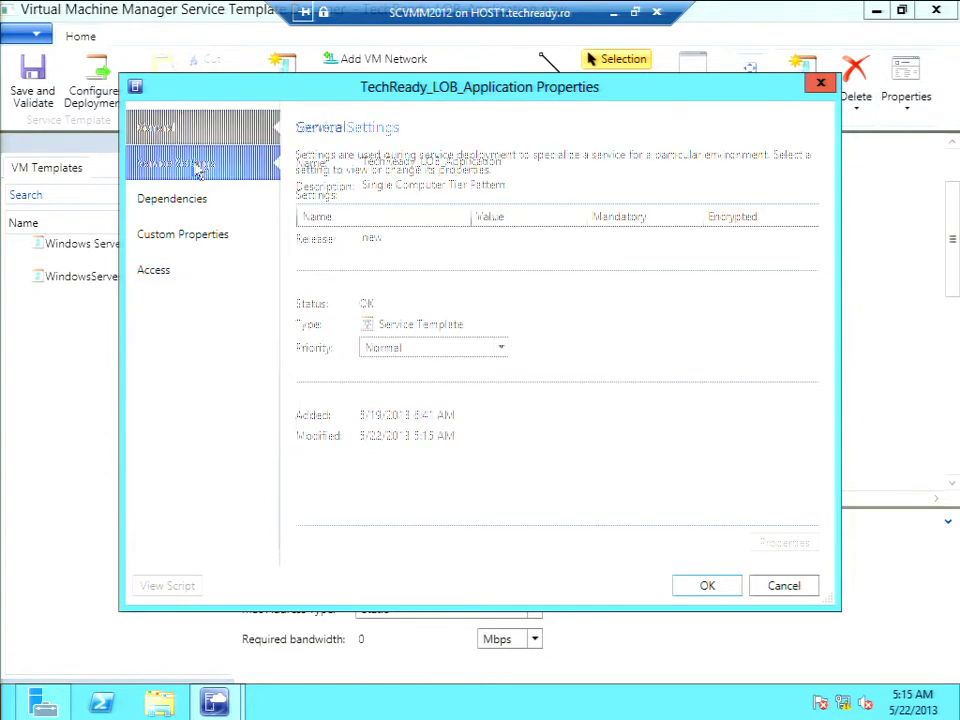
pyautogui.click(171, 202)
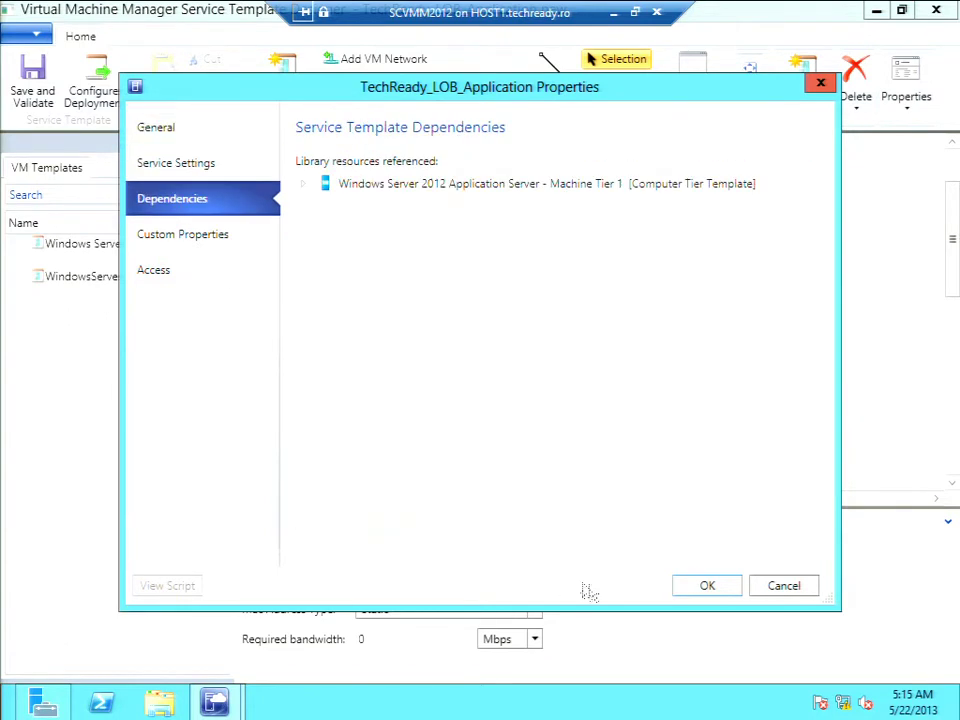
pyautogui.click(787, 593)
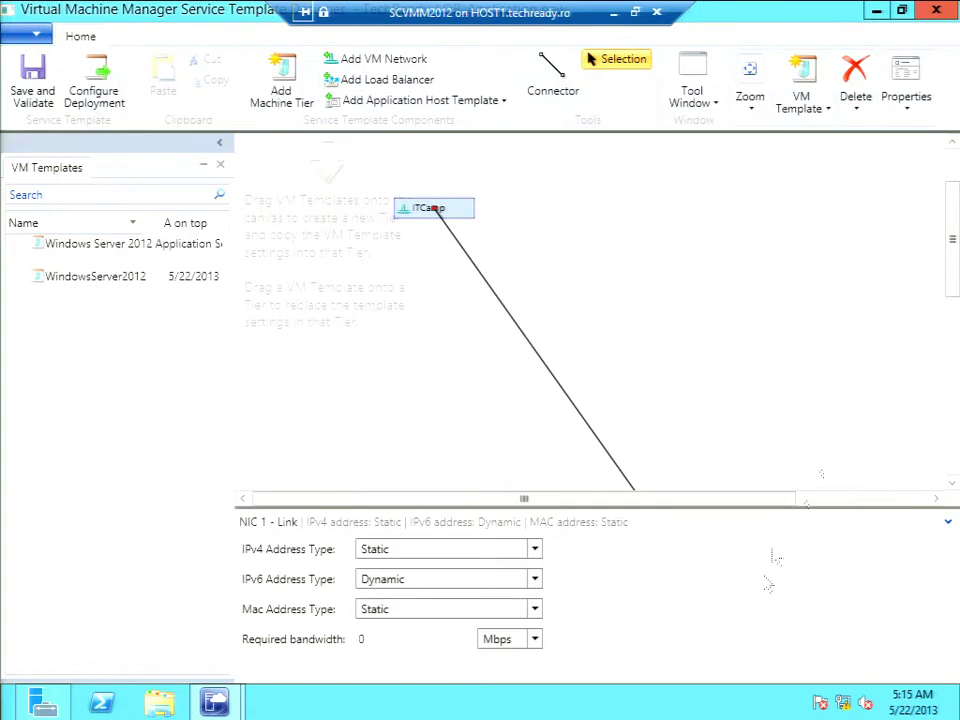
# Save and validate the service template, and reposition the ITCamp network just below the NIC 1 adapter on the canvas.
pyautogui.moveTo(957, 280); pyautogui.dragTo(915, 250)
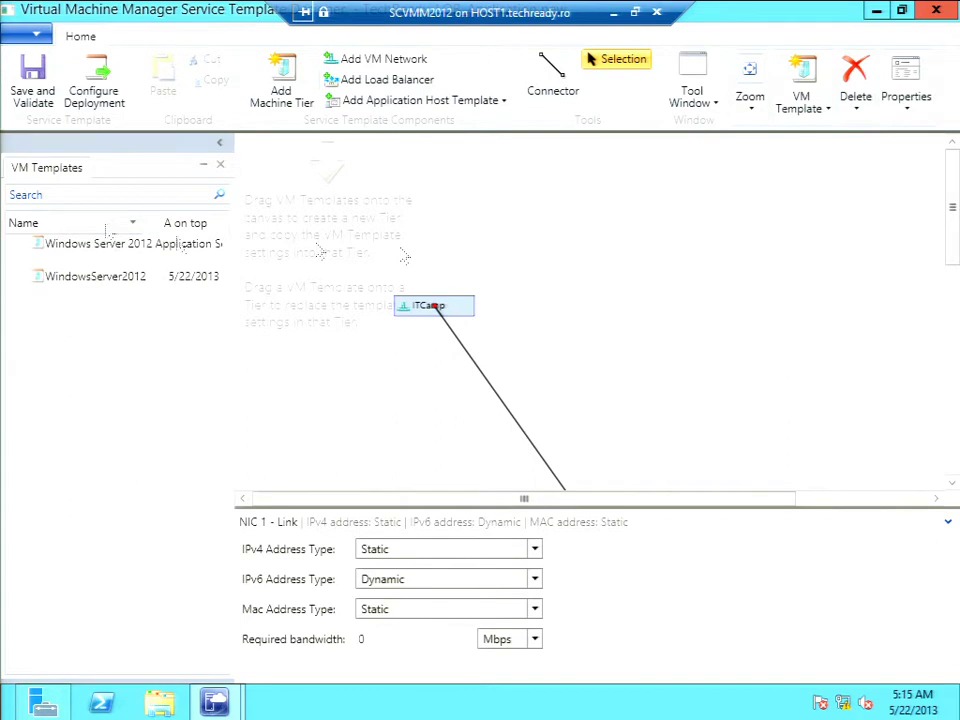
pyautogui.click(35, 103)
pyautogui.moveTo(953, 245); pyautogui.dragTo(695, 470)
pyautogui.moveTo(953, 305); pyautogui.dragTo(951, 404)
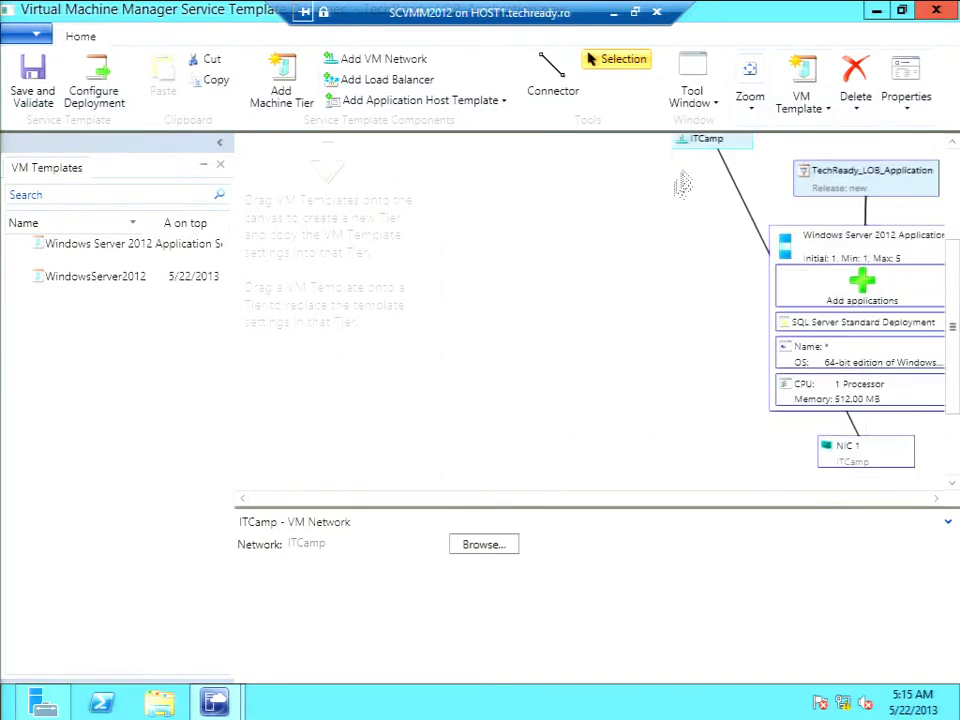
pyautogui.moveTo(686, 144); pyautogui.dragTo(845, 505)
pyautogui.moveTo(700, 194); pyautogui.dragTo(738, 482)
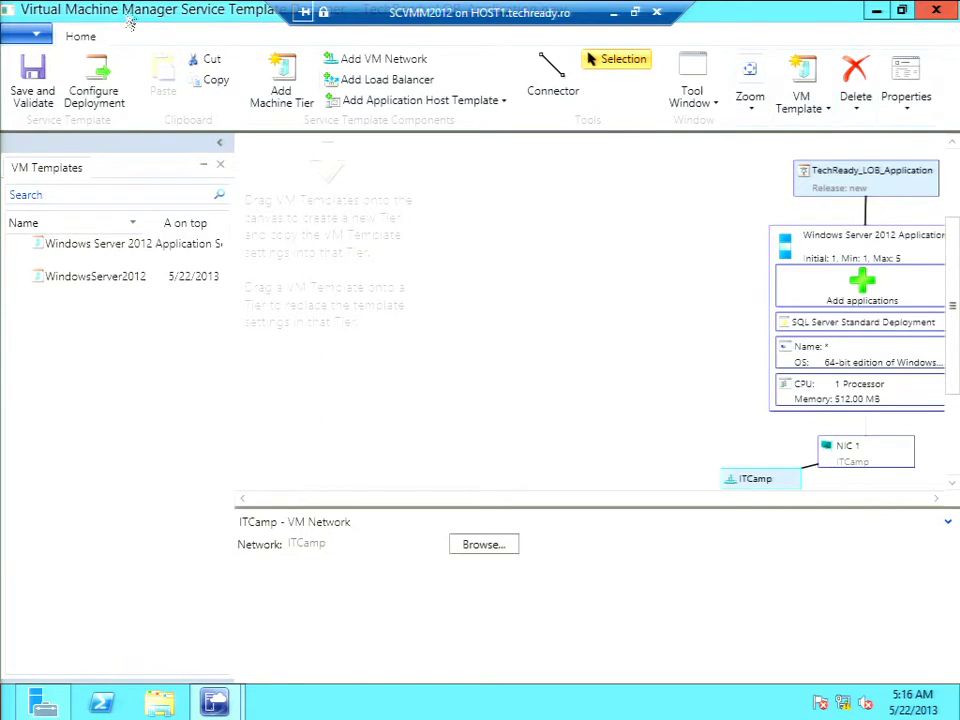
# Configure a deployment of the service template named Test_LOB_App with All Hosts as its destination.
pyautogui.click(109, 107)
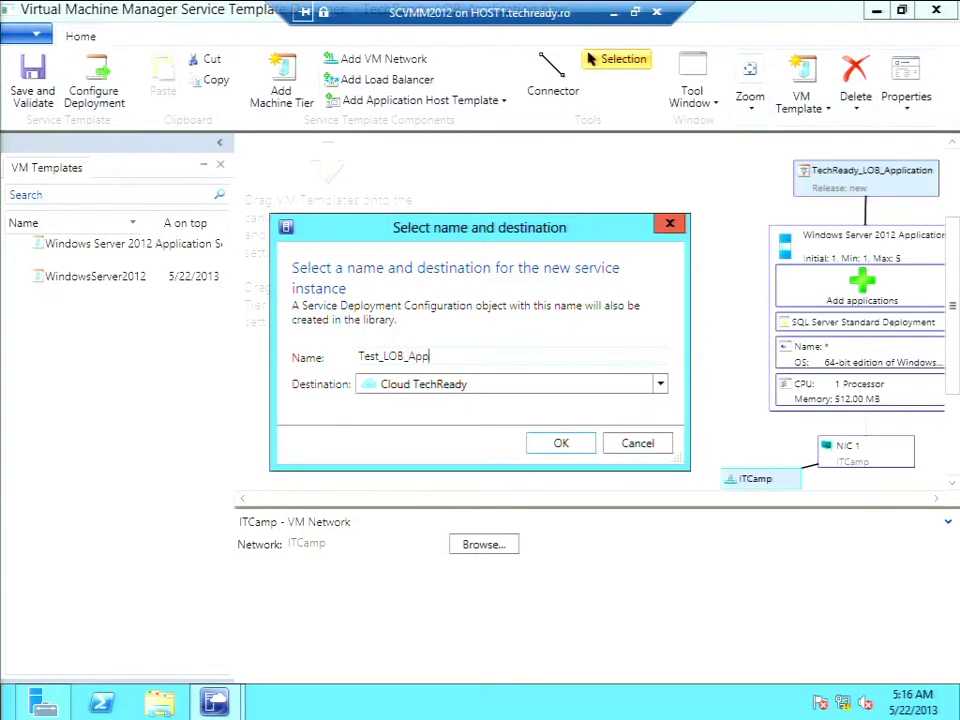
pyautogui.click(660, 386)
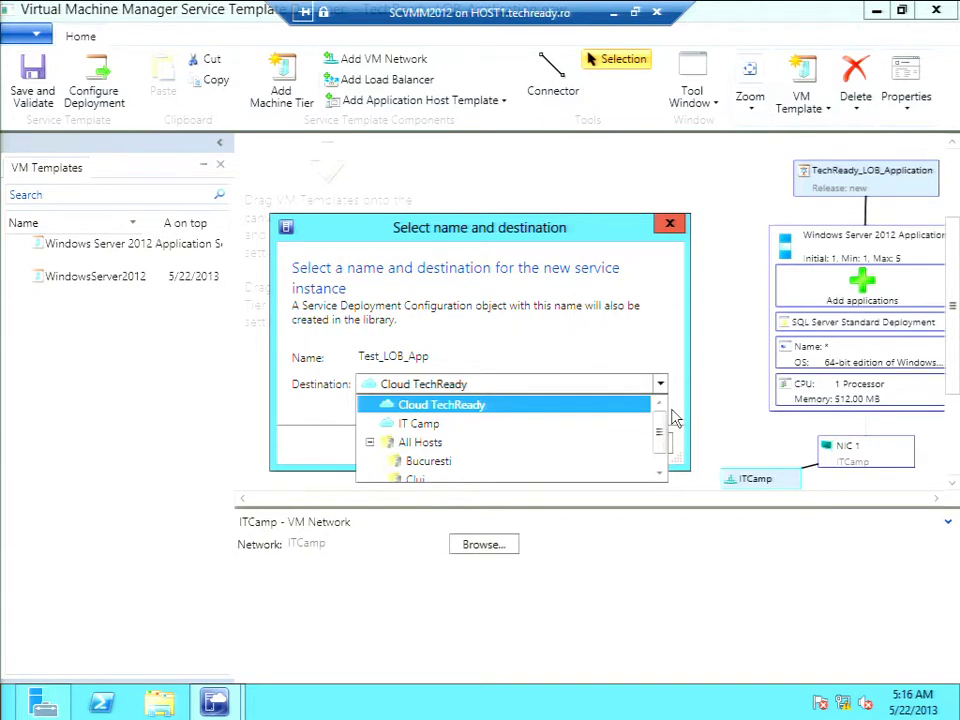
pyautogui.click(440, 443)
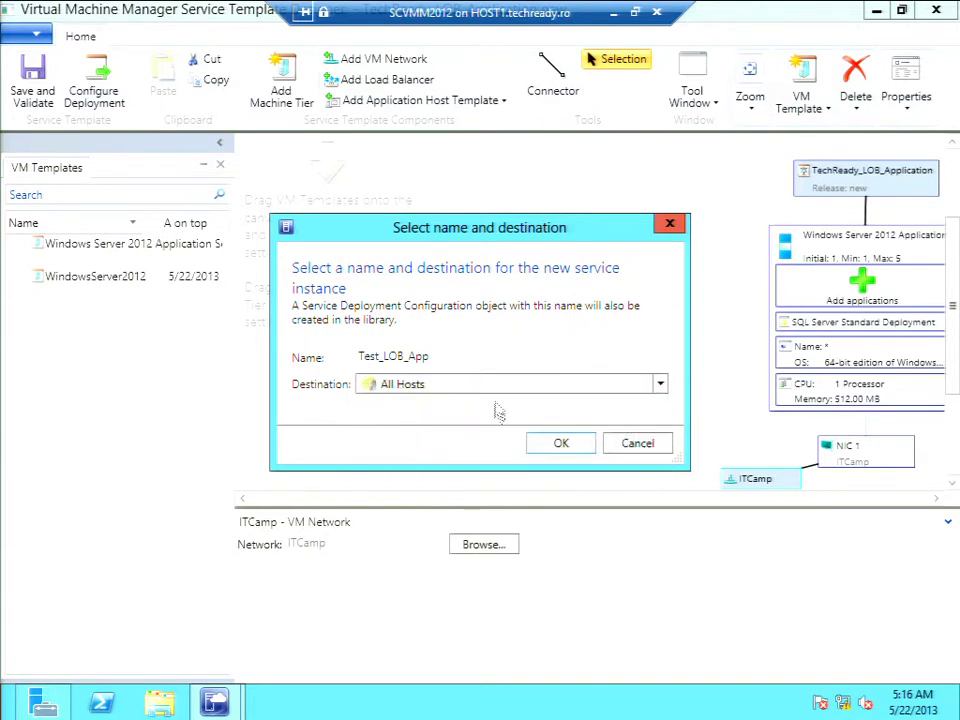
pyautogui.click(579, 450)
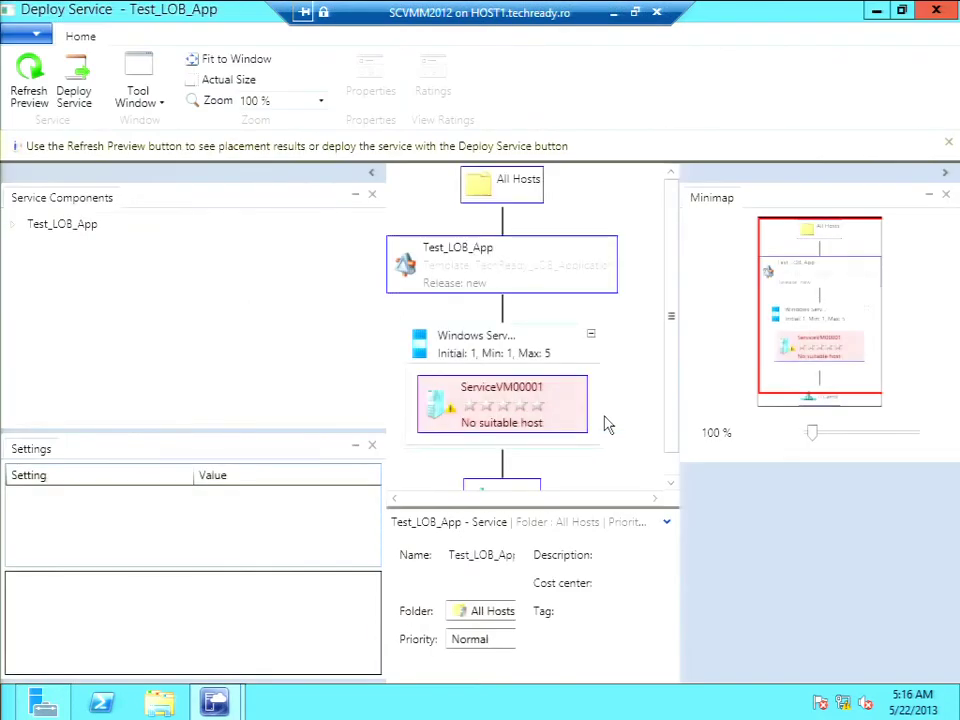
# Review the Test_LOB_App components and ServiceVM00001 placement details, and close the deployment window, deleting the stored deployment configuration.
pyautogui.click(12, 226)
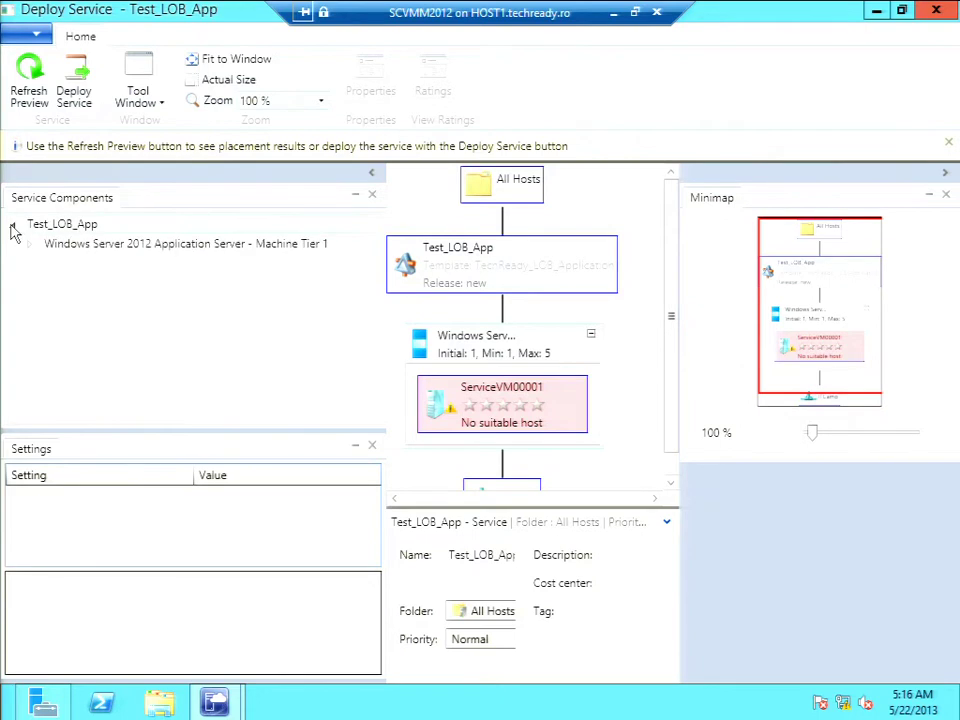
pyautogui.click(477, 404)
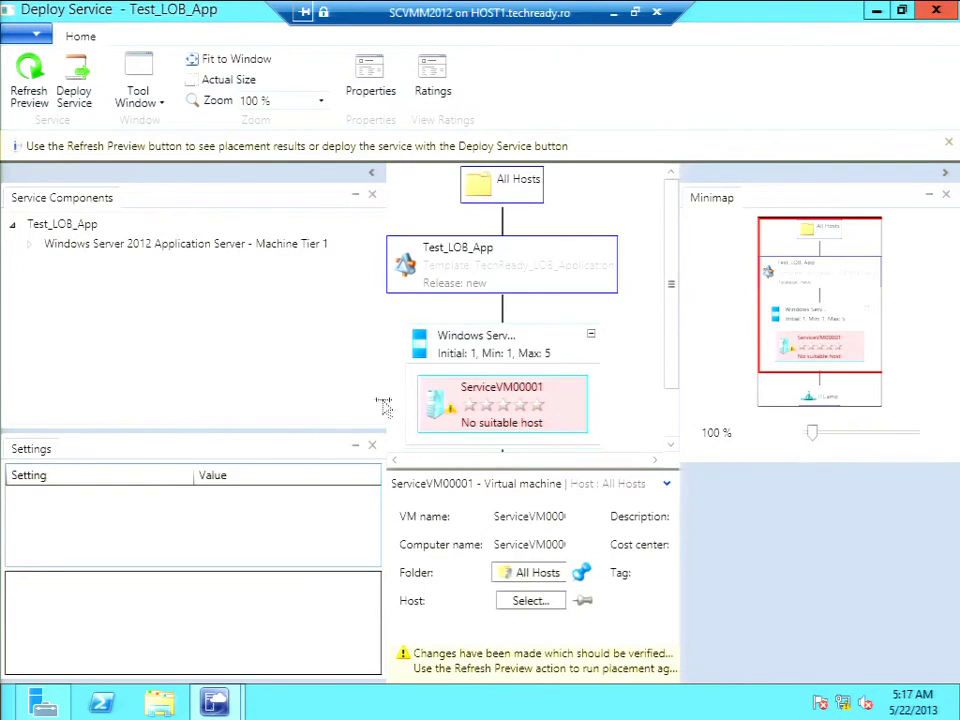
pyautogui.moveTo(386, 404); pyautogui.dragTo(264, 401)
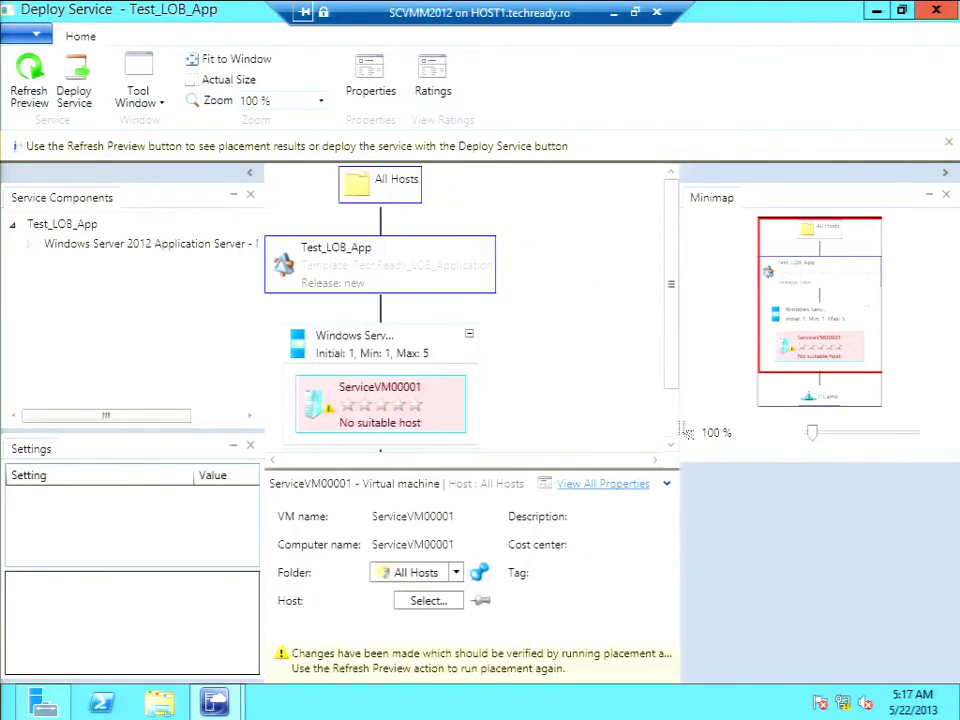
pyautogui.scroll(-1, 677, 429)
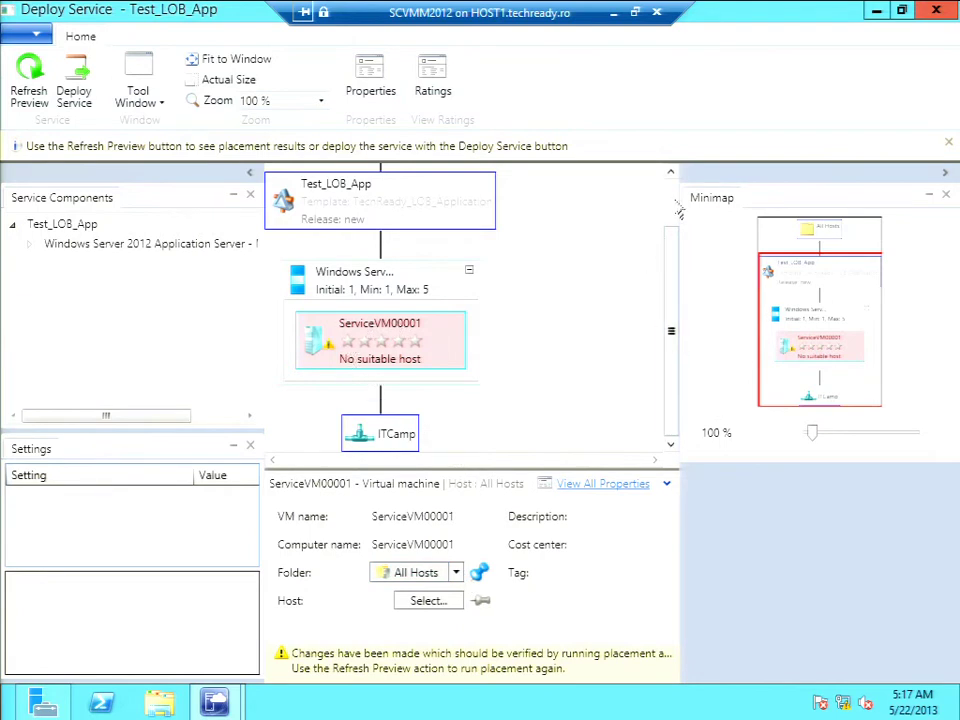
pyautogui.scroll(1, 675, 205)
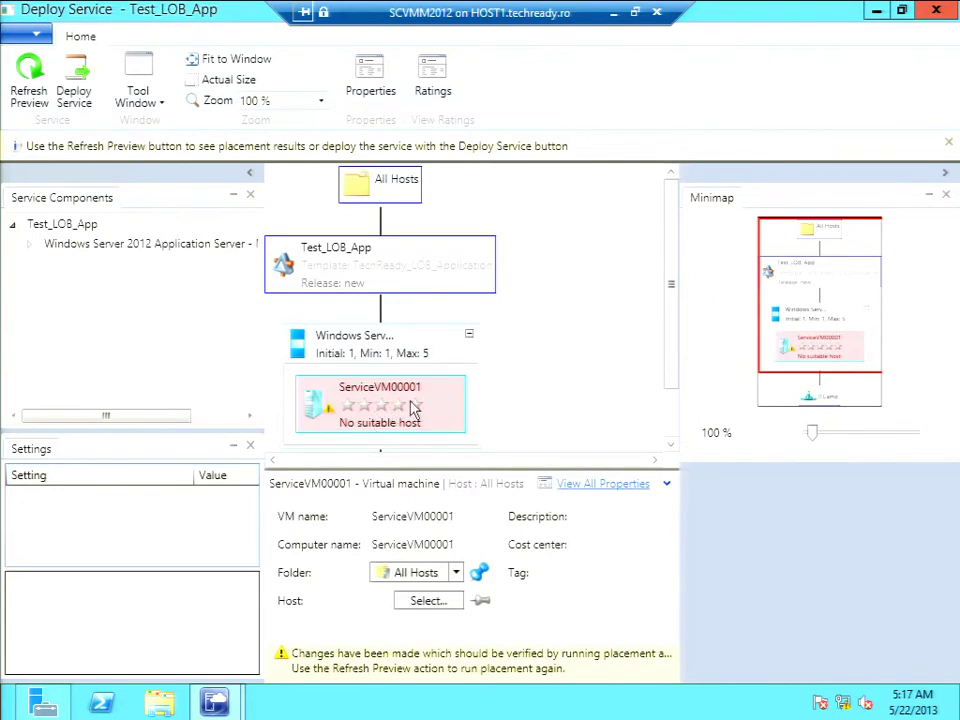
pyautogui.click(936, 10)
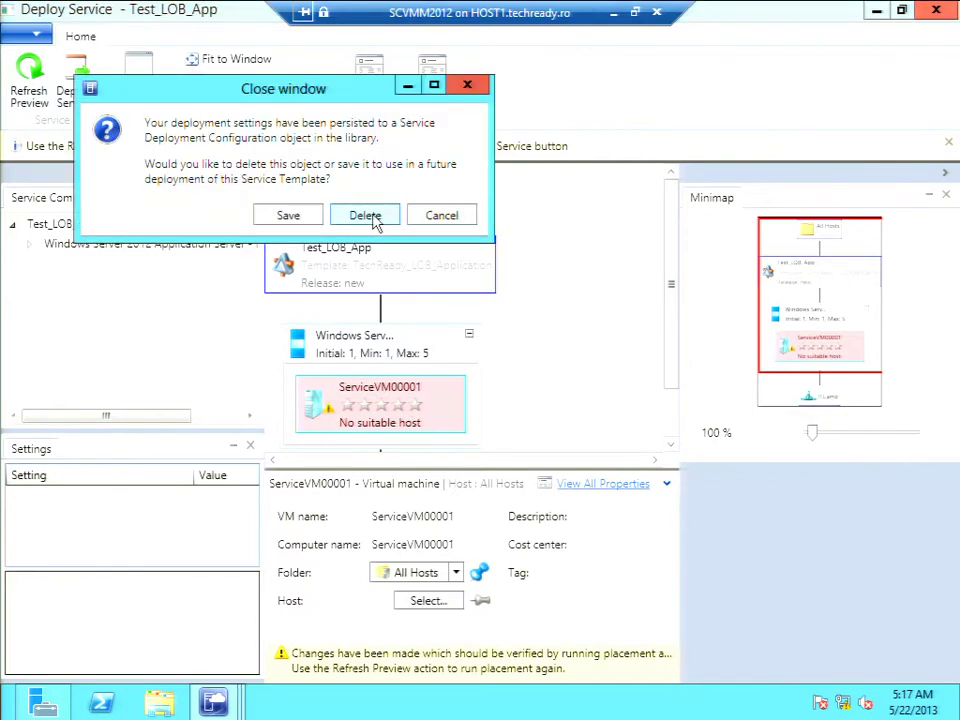
pyautogui.click(366, 216)
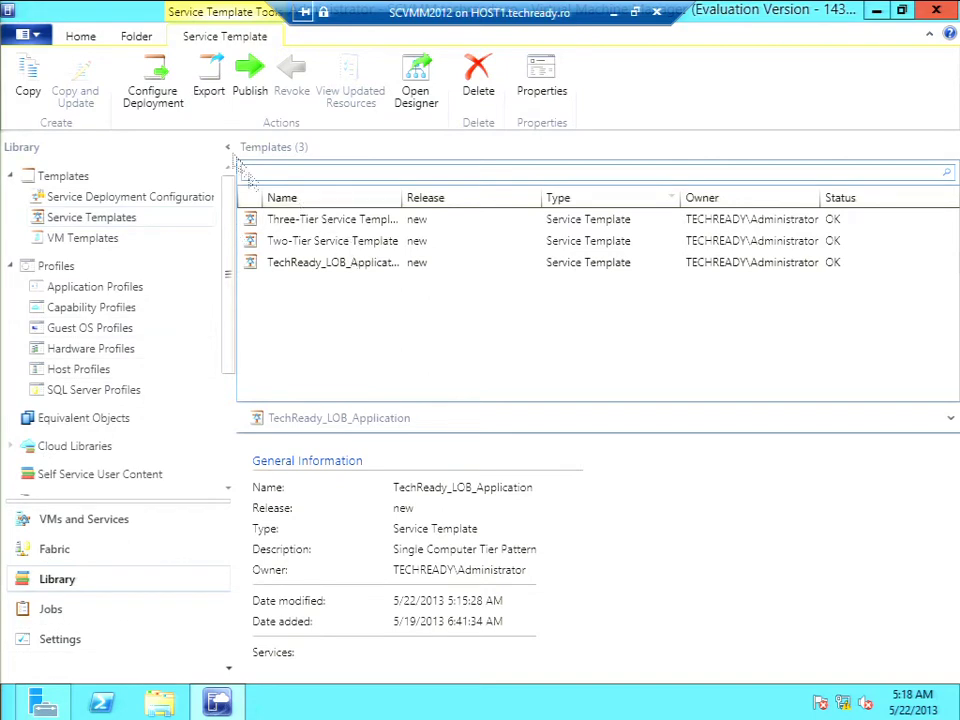
# Export the TechReady_LOB_Application service template to the administrator's Desktop folder.
pyautogui.click(210, 90)
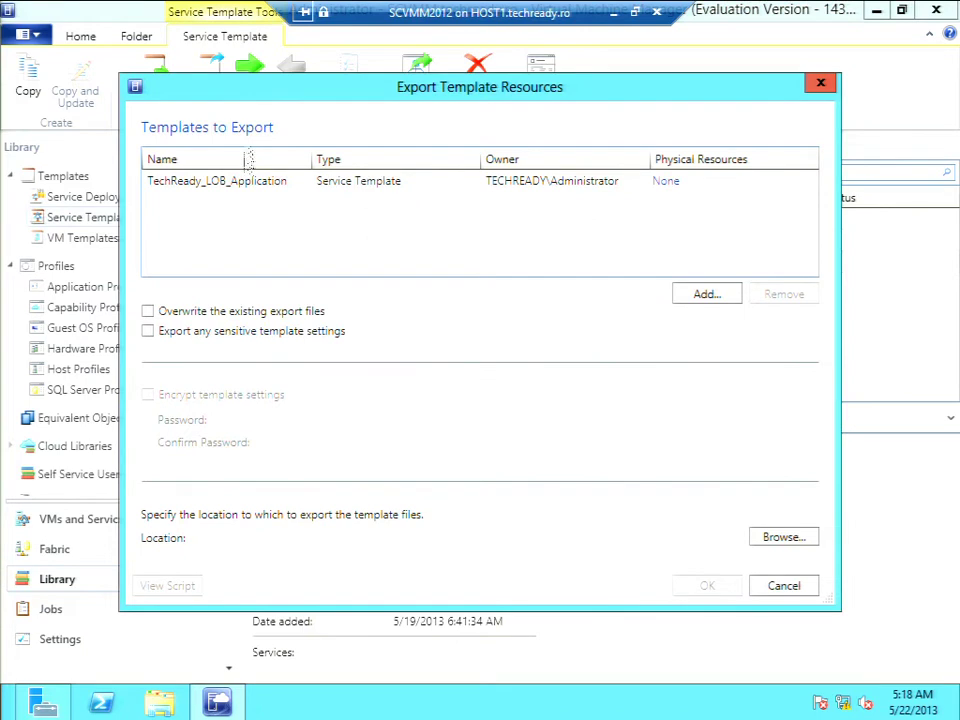
pyautogui.click(786, 540)
pyautogui.click(502, 468)
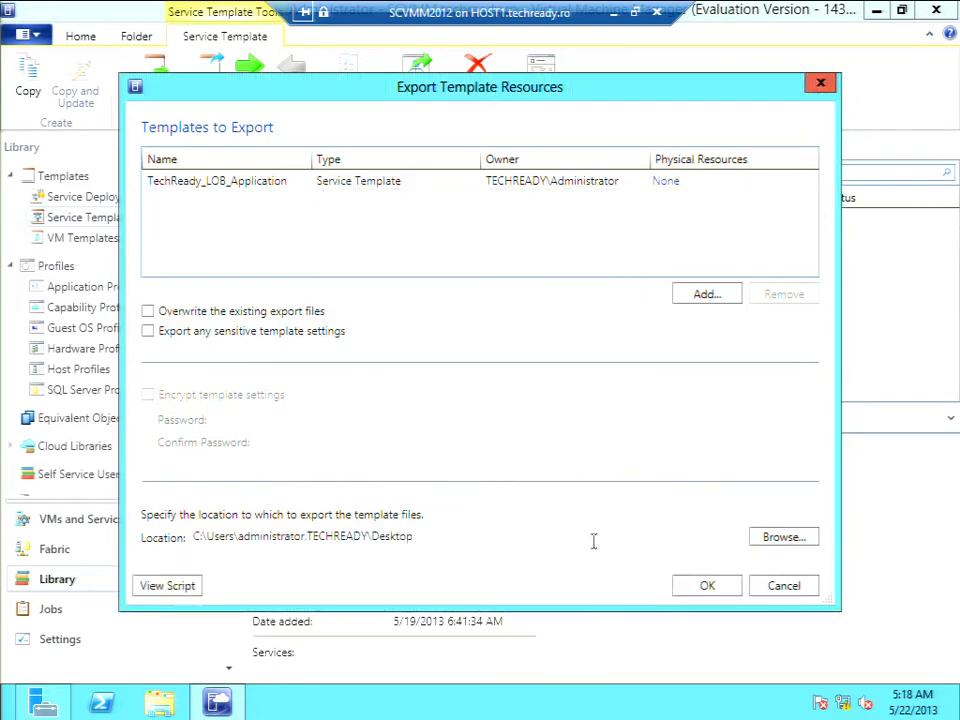
pyautogui.click(707, 590)
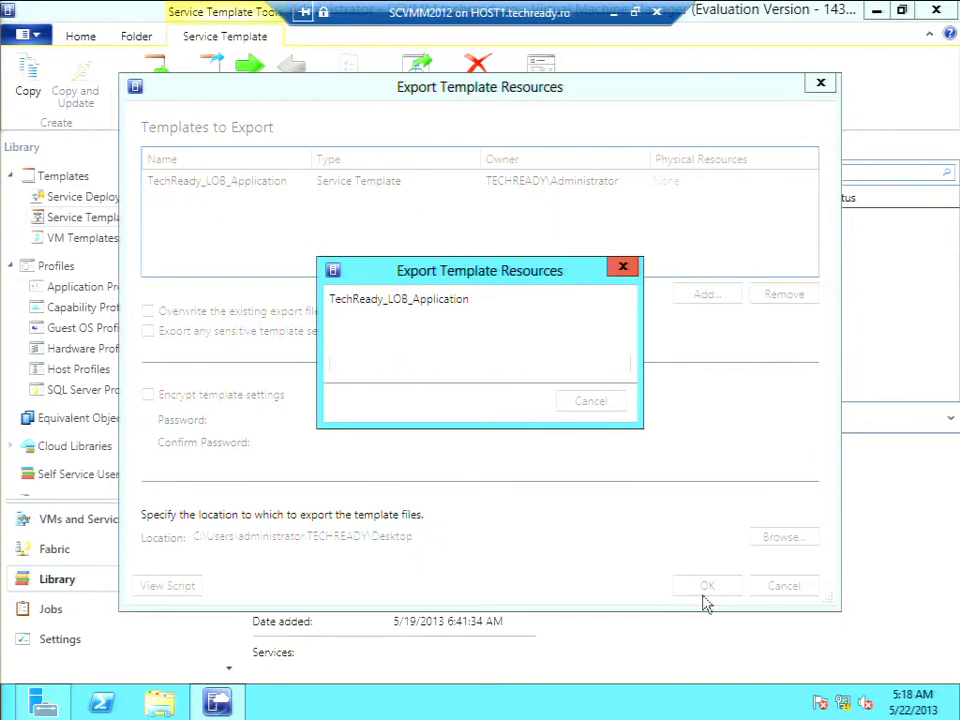
# Open the exported TechReady template file from the desktop in Internet Explorer, adding about:blank to the trusted sites.
pyautogui.click(873, 10)
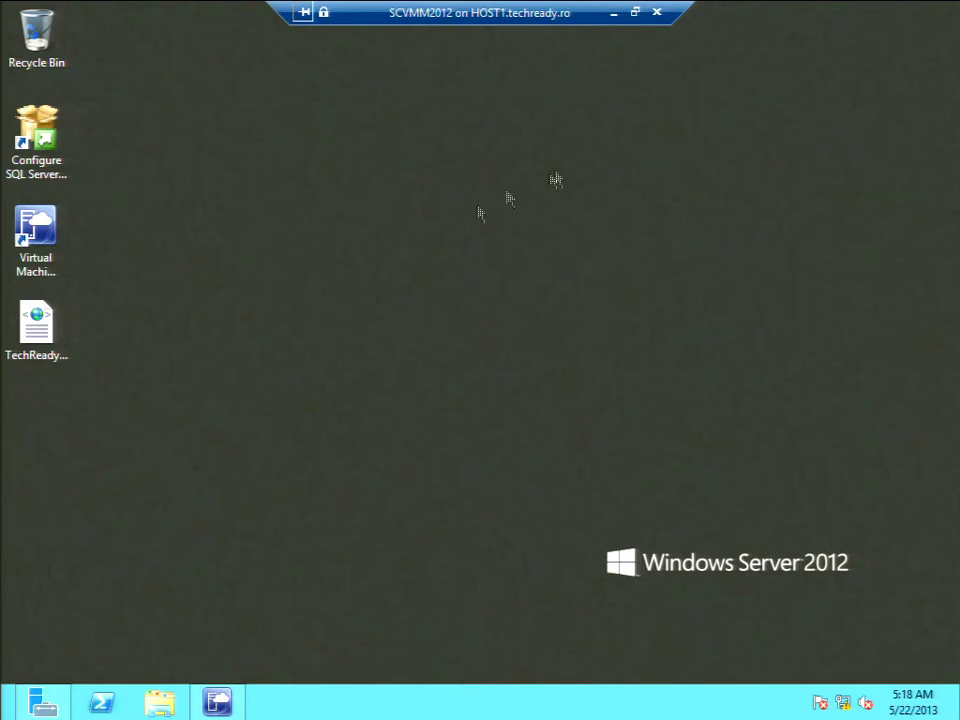
pyautogui.click(40, 333)
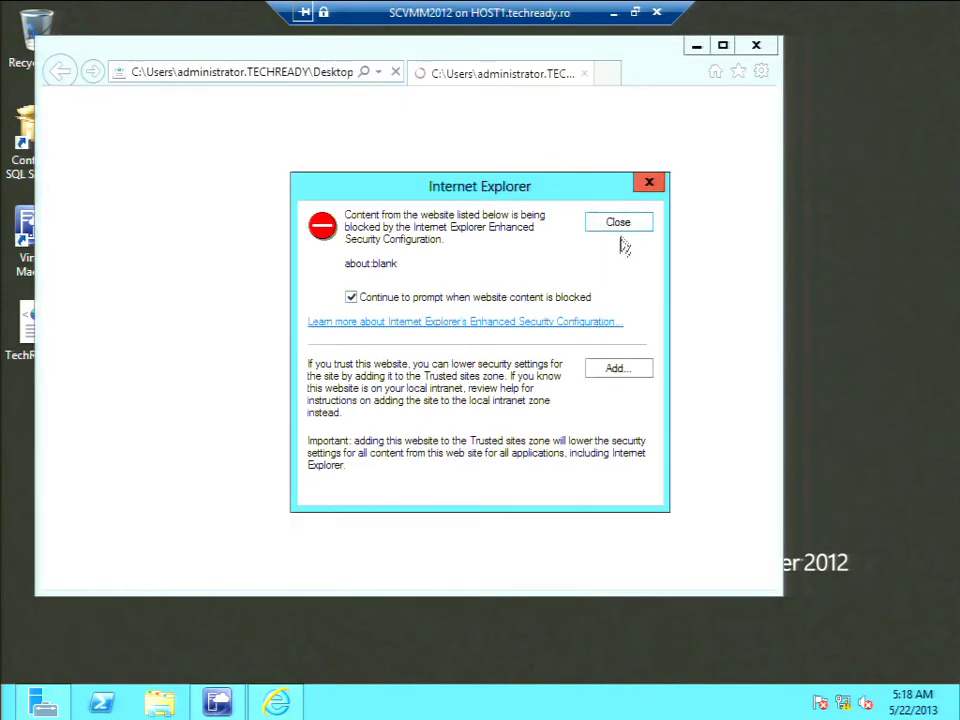
pyautogui.click(616, 368)
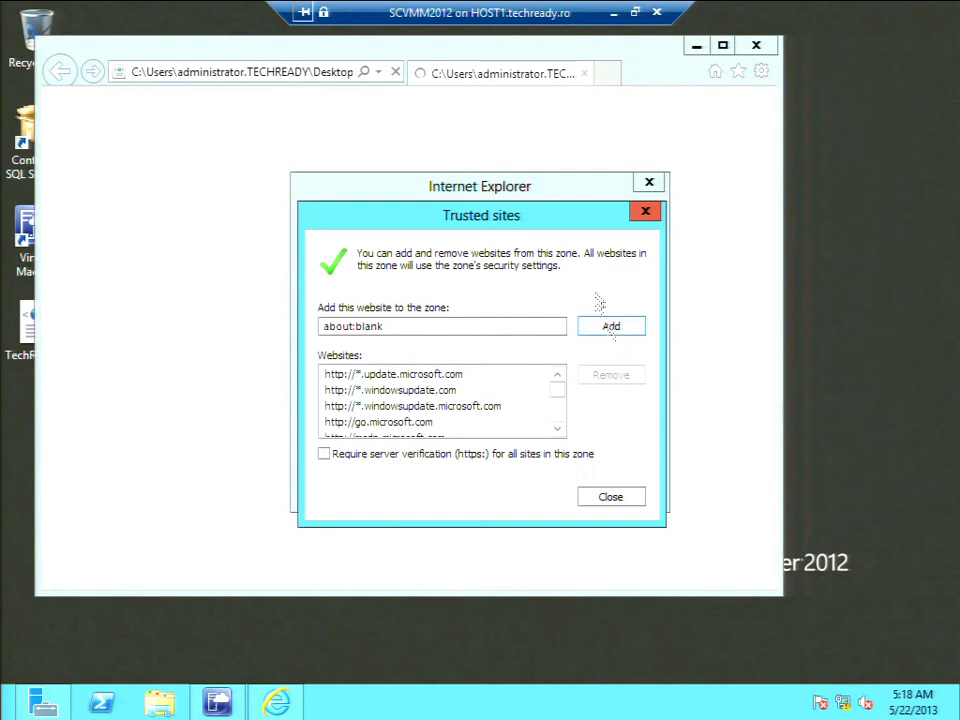
pyautogui.click(611, 327)
pyautogui.click(614, 497)
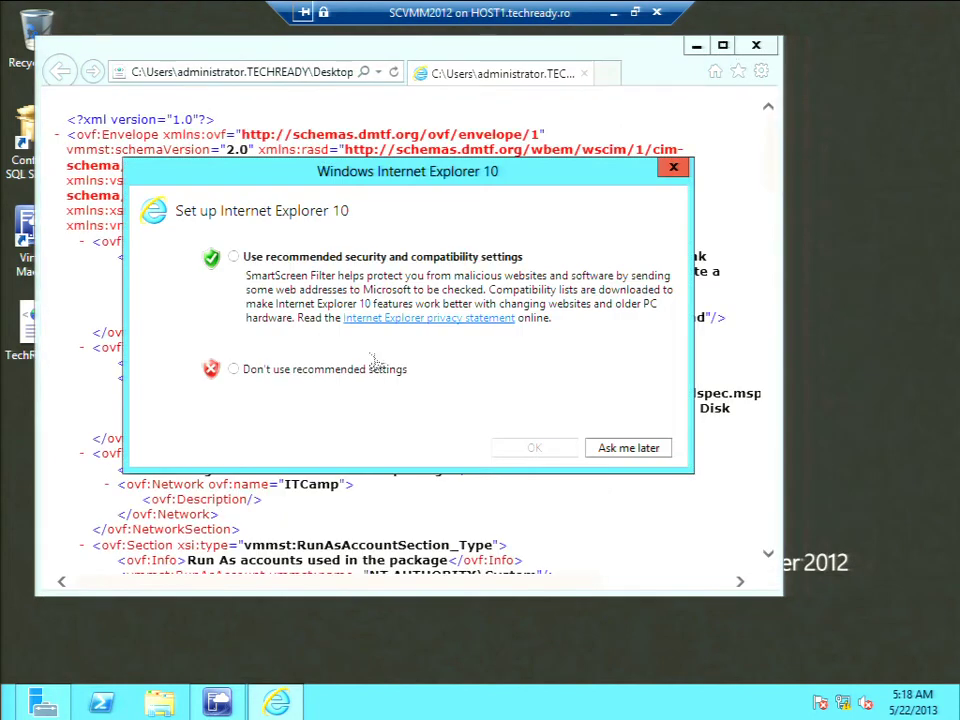
# Decline Internet Explorer's recommended settings and maximize the window showing the exported XML.
pyautogui.click(303, 370)
pyautogui.click(521, 452)
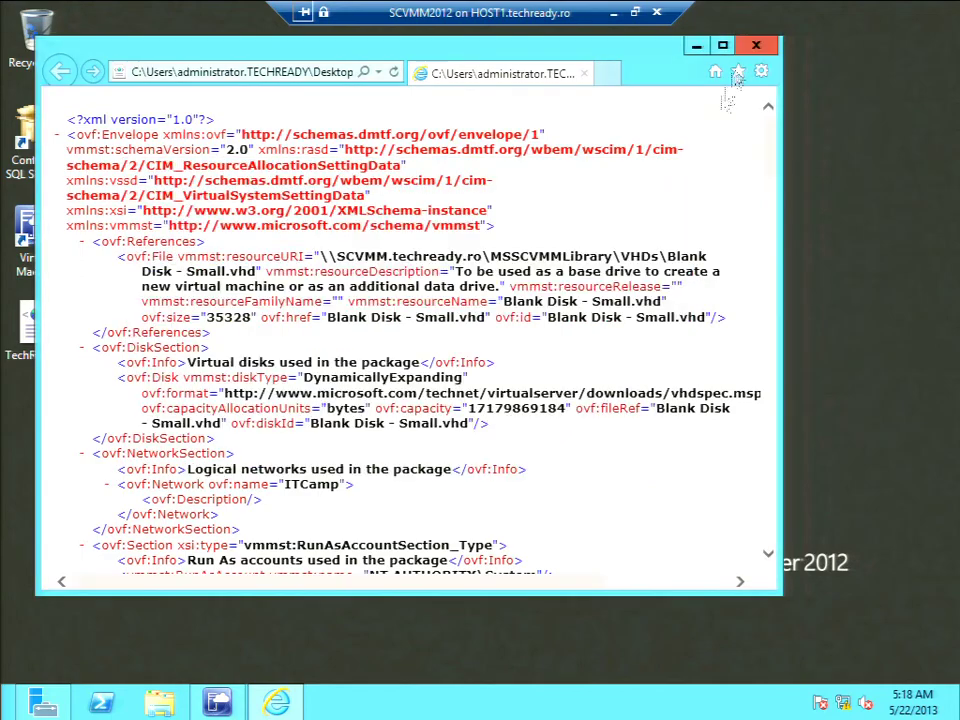
pyautogui.click(724, 47)
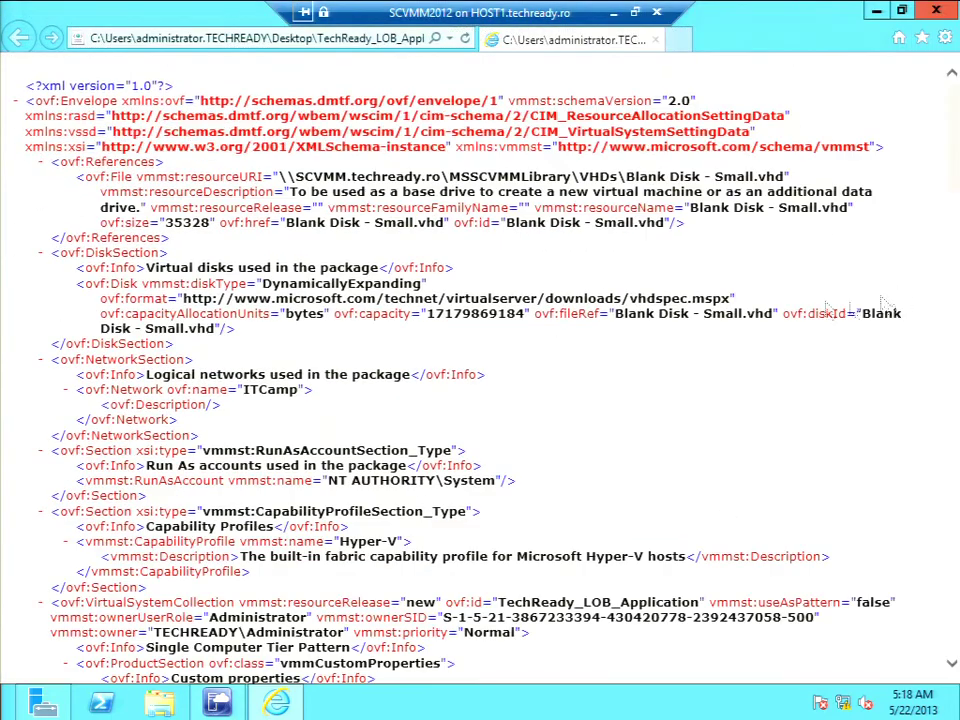
# Examine the exported template's XML, including its disk, network, machine tier, virtual hardware, SQL deployment and operating system sections.
pyautogui.scroll(-15, 566, 297)
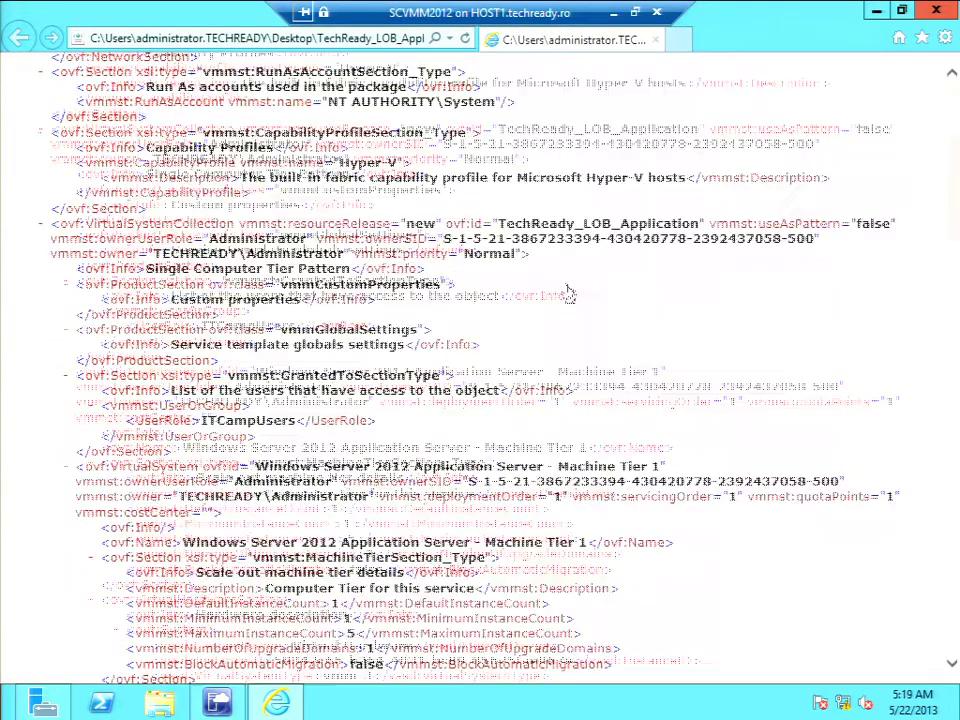
pyautogui.scroll(-15, 567, 292)
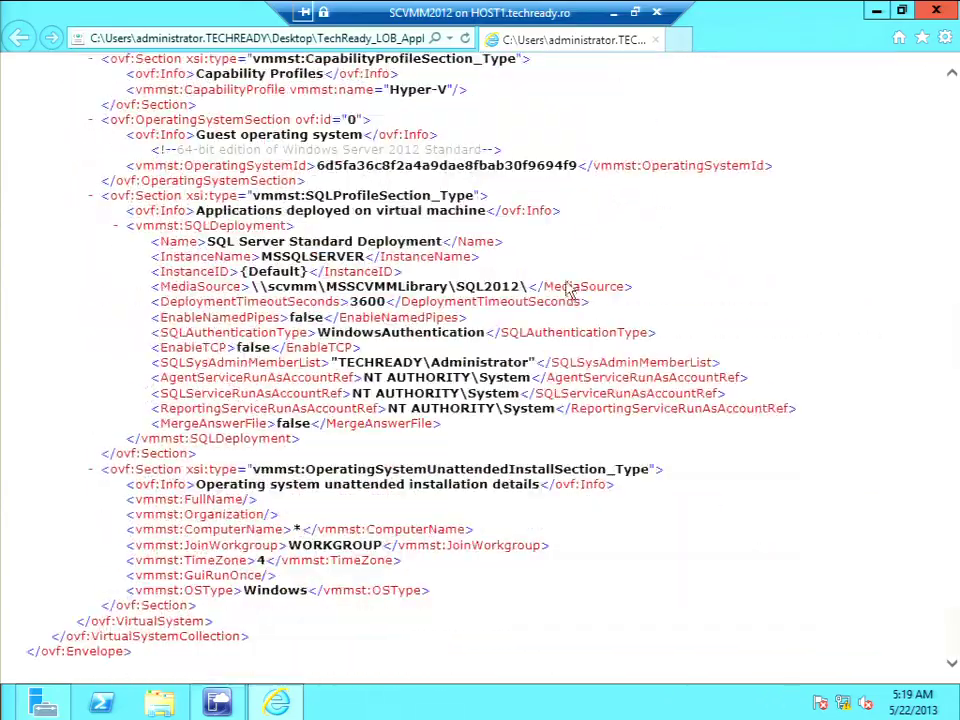
pyautogui.scroll(15, 568, 290)
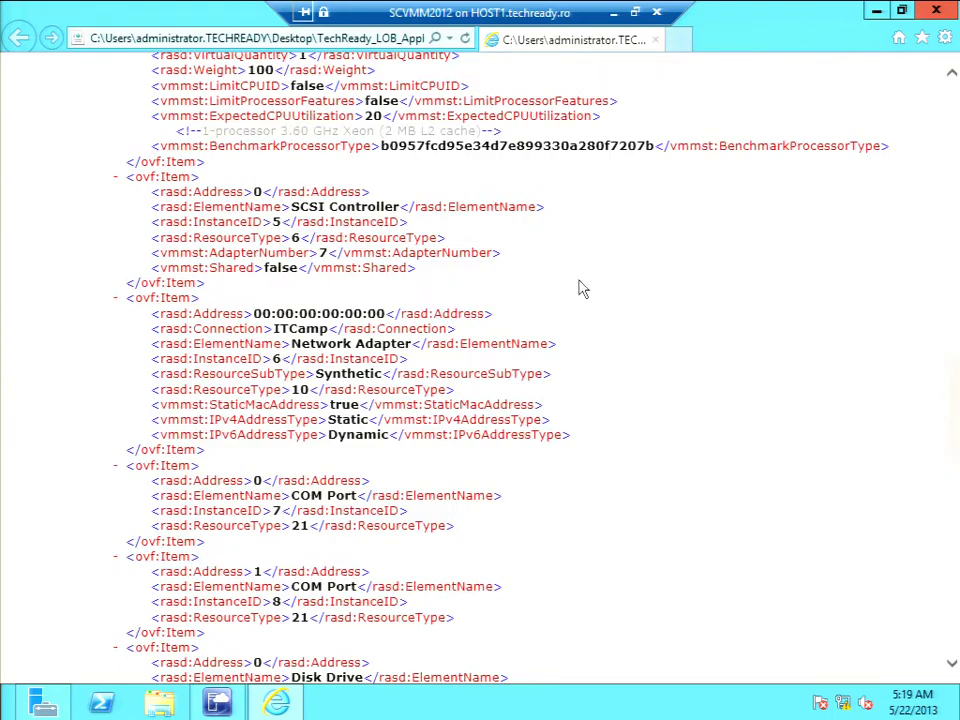
pyautogui.scroll(5, 578, 289)
pyautogui.moveTo(951, 304); pyautogui.dragTo(938, 112)
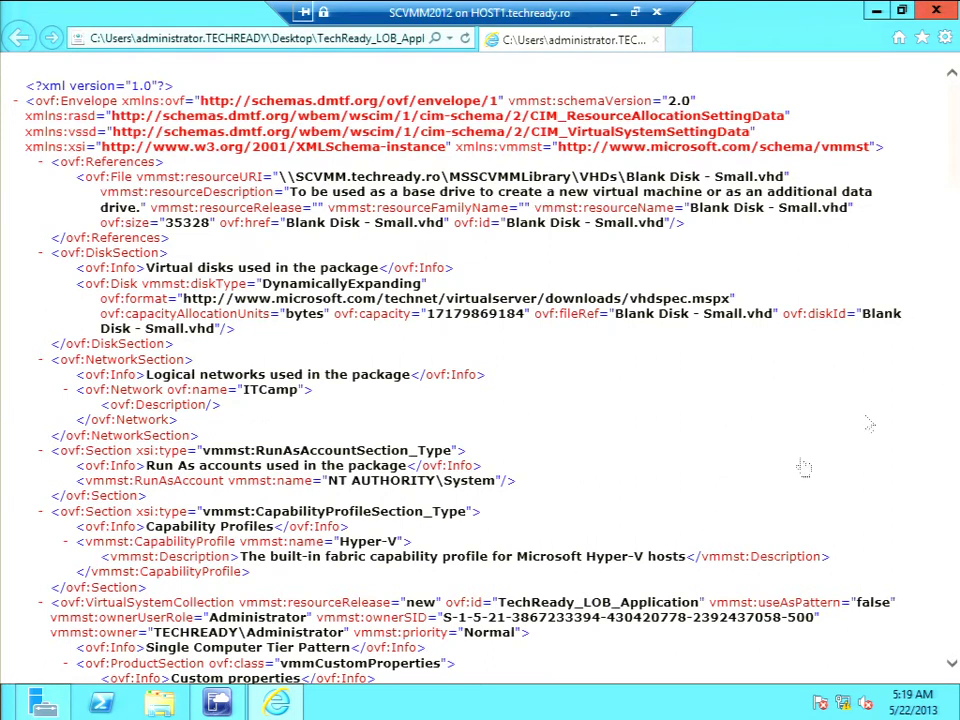
pyautogui.scroll(-1, 956, 205)
pyautogui.moveTo(956, 205); pyautogui.dragTo(955, 303)
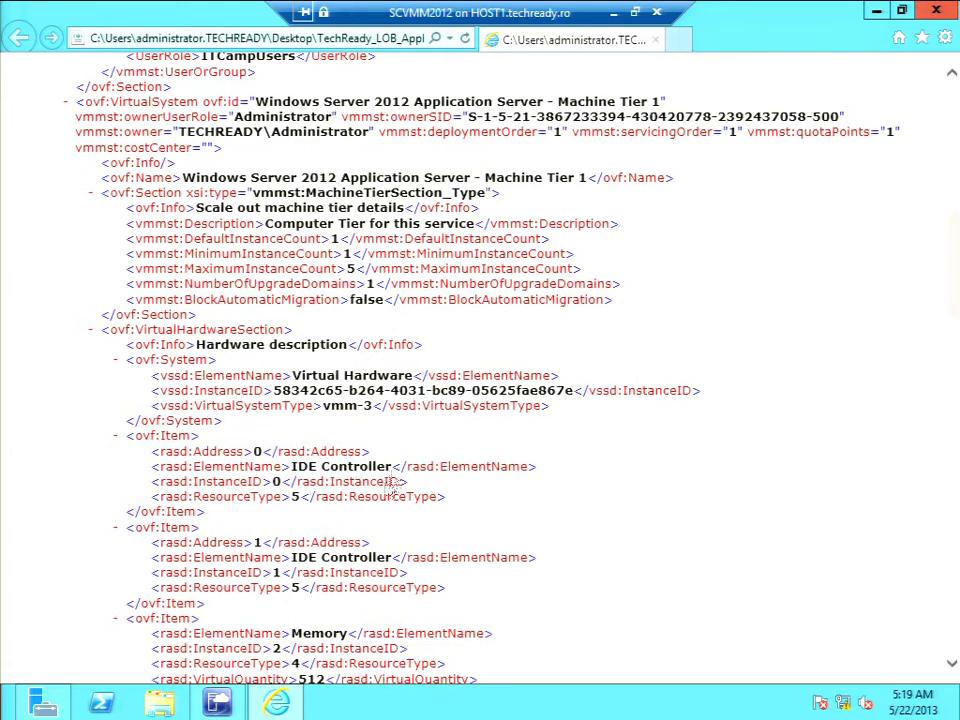
pyautogui.scroll(-3, 384, 478)
pyautogui.scroll(-2, 384, 478)
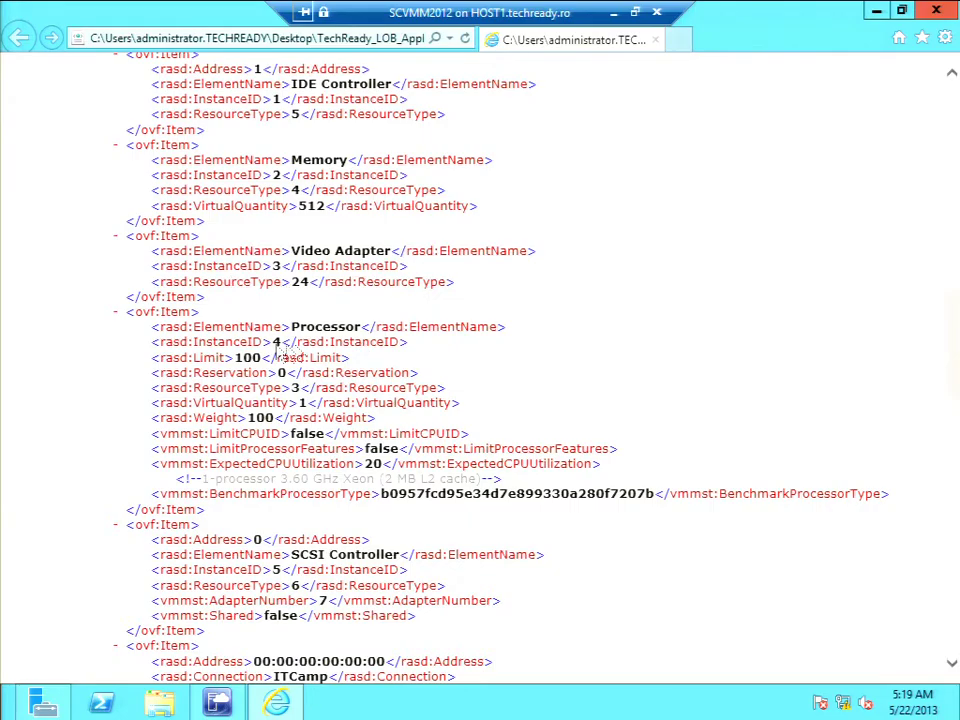
pyautogui.scroll(-2, 243, 458)
pyautogui.scroll(-10, 245, 458)
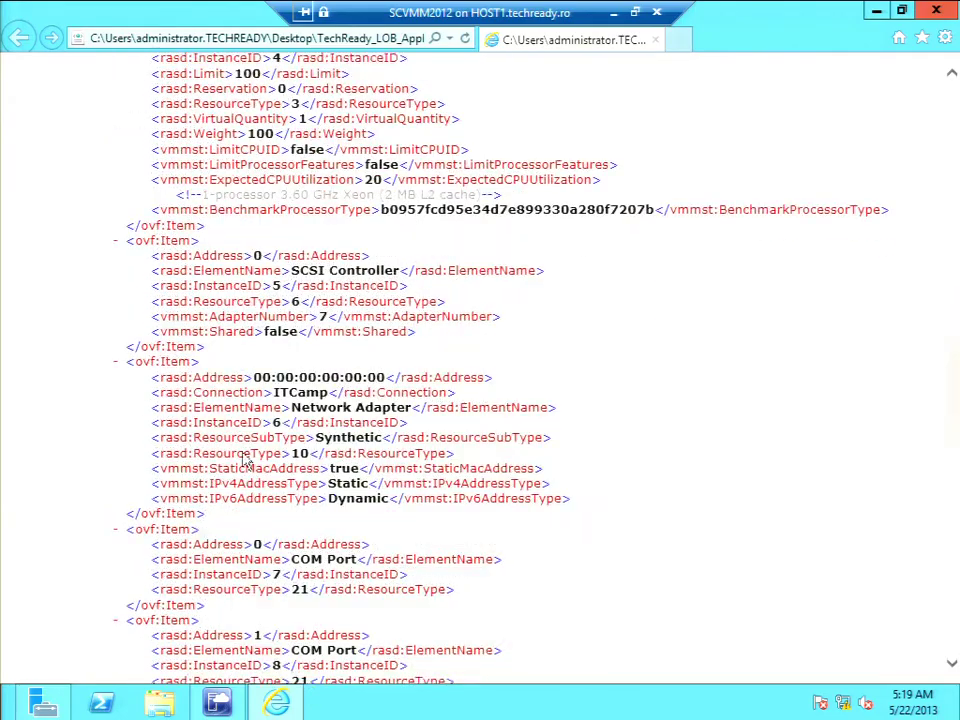
pyautogui.scroll(-3, 247, 455)
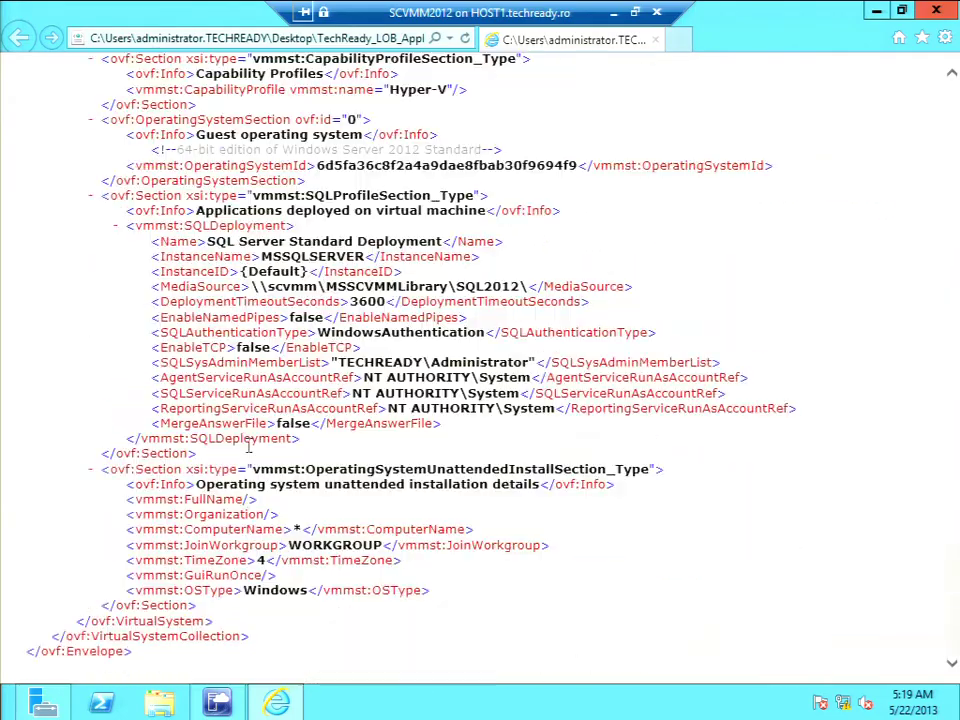